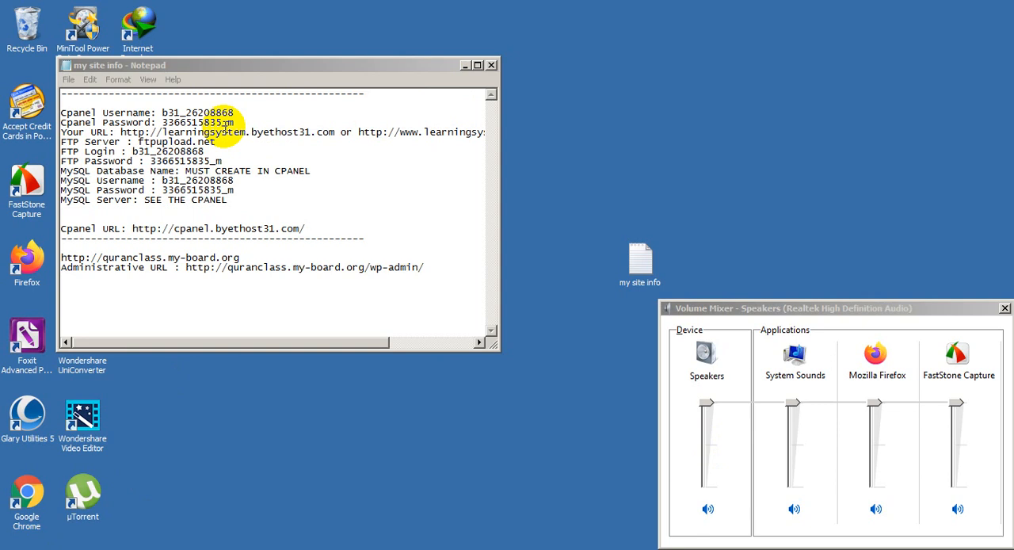
{"action": "left_click", "coordinate": [125, 109]}
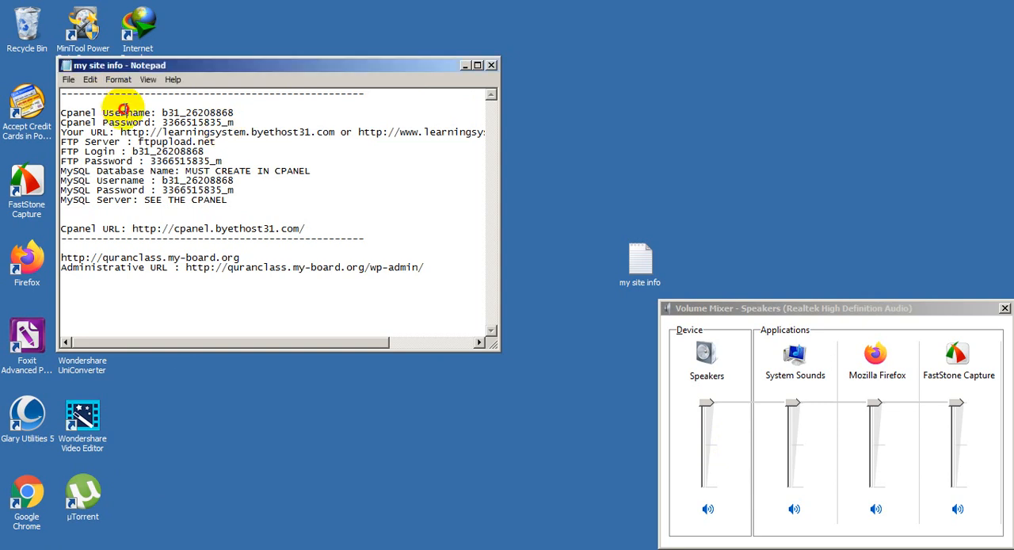
{"action": "double_click", "coordinate": [198, 113]}
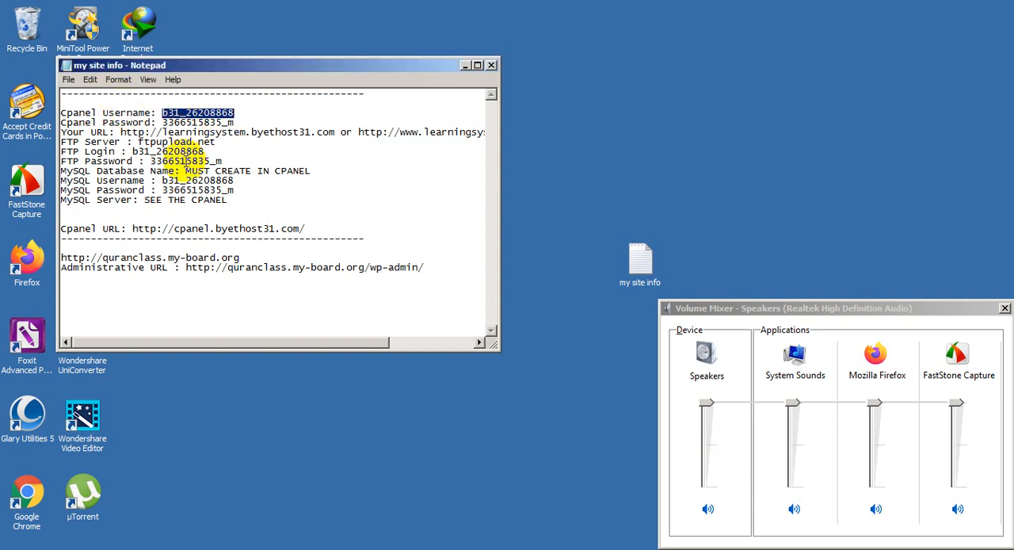
{"action": "double_click", "coordinate": [198, 123]}
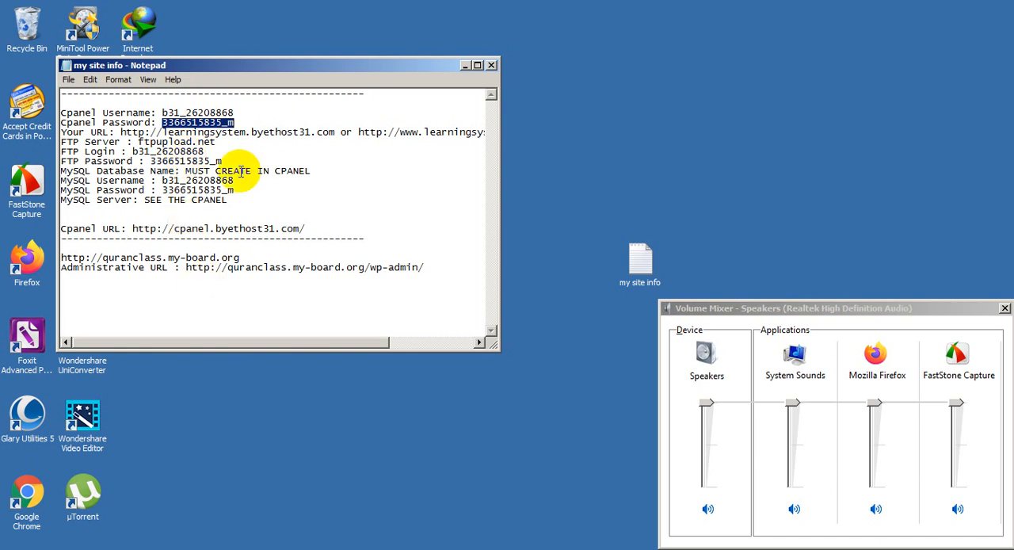
{"action": "left_click", "coordinate": [307, 230]}
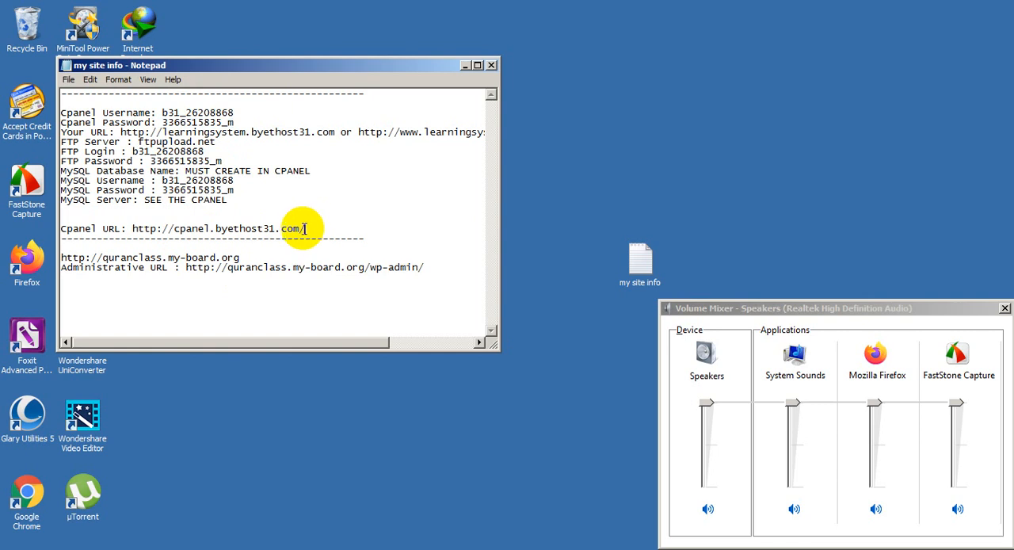
{"action": "left_click_drag", "start_coordinate": [304, 228], "coordinate": [134, 230]}
{"action": "key", "text": "ctrl+c"}
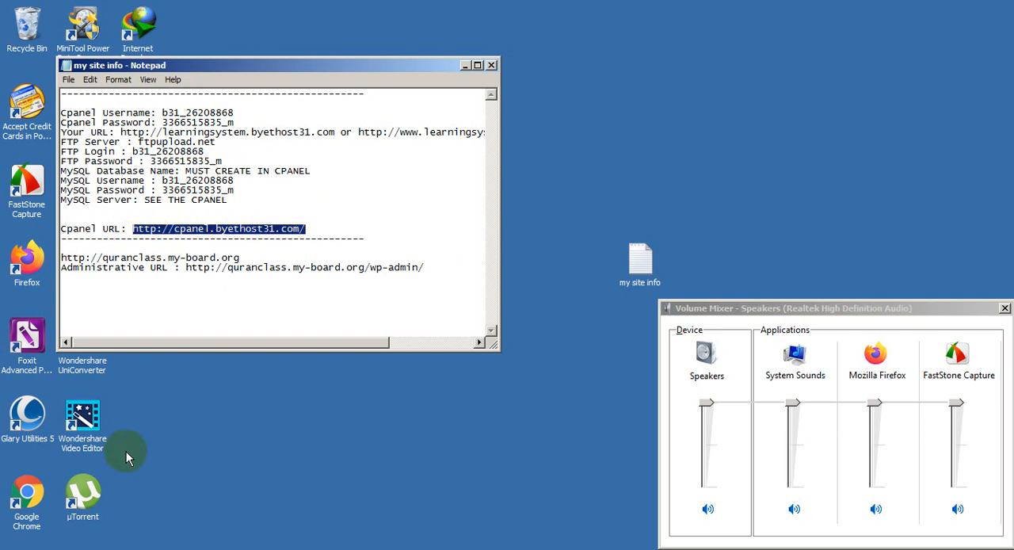
{"action": "left_click", "coordinate": [87, 548]}
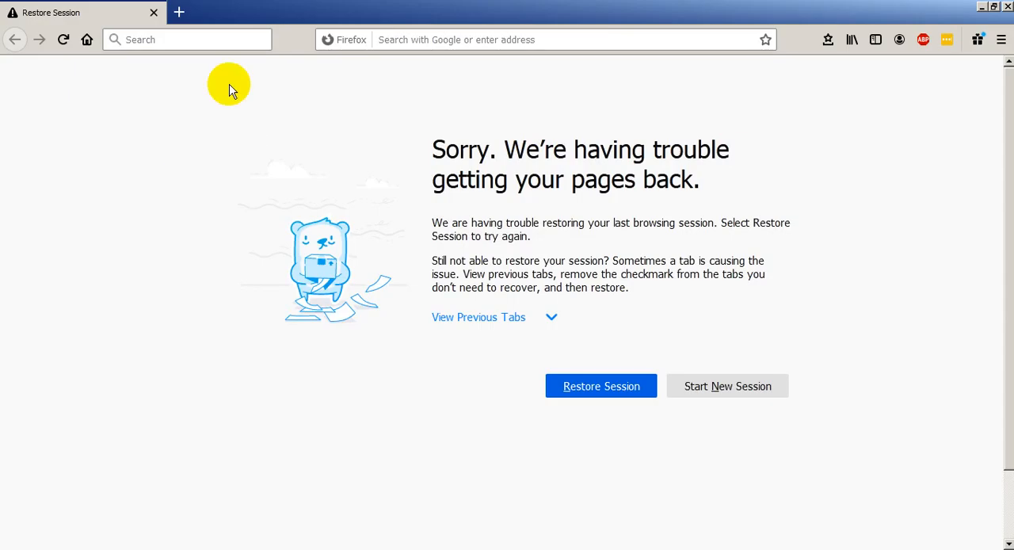
{"action": "left_click", "coordinate": [403, 47]}
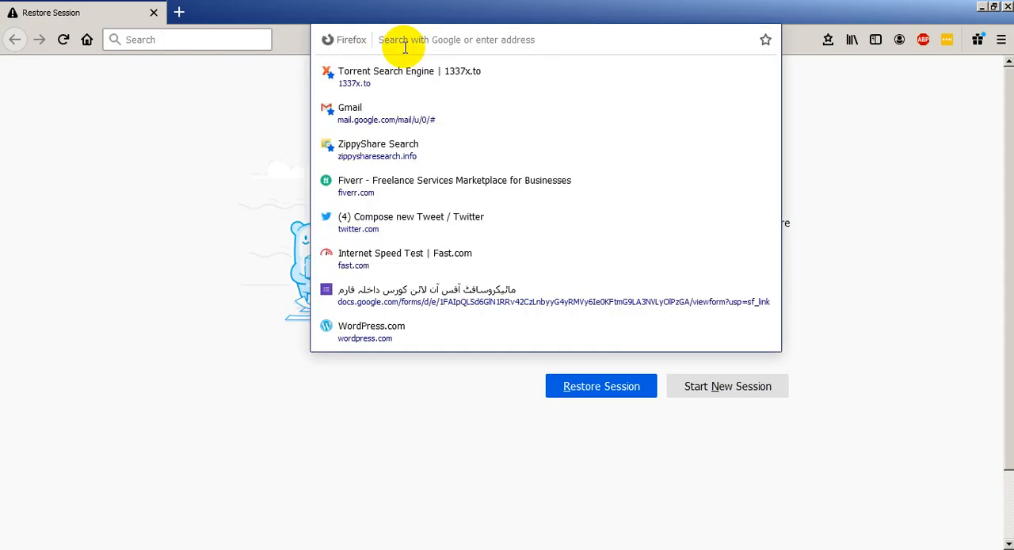
{"action": "key", "text": "ctrl+v"}
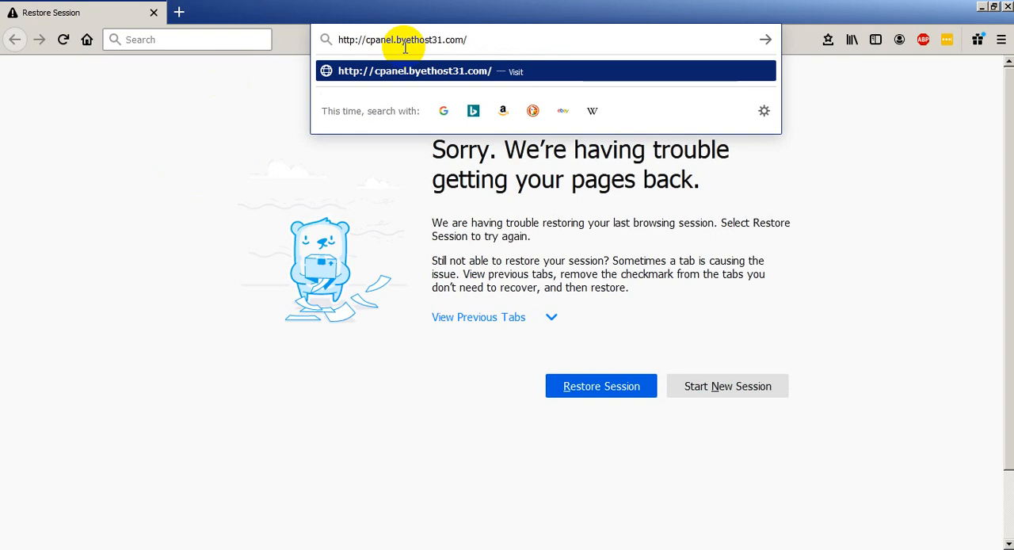
{"action": "key", "text": "Return"}
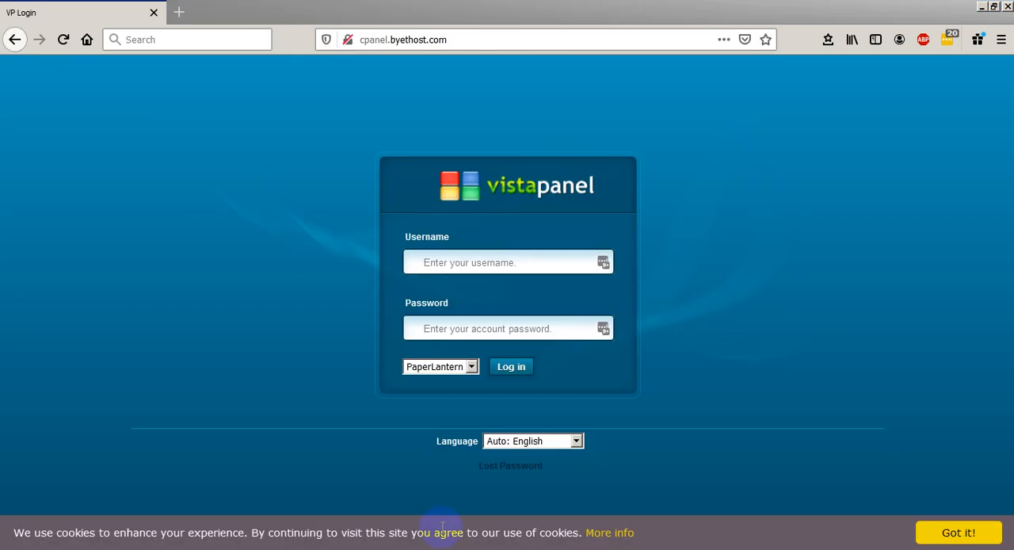
Step: Look through the saved byethost.com logins in LastPass for an entry matching the cPanel username in the notes
{"action": "left_click", "coordinate": [497, 259]}
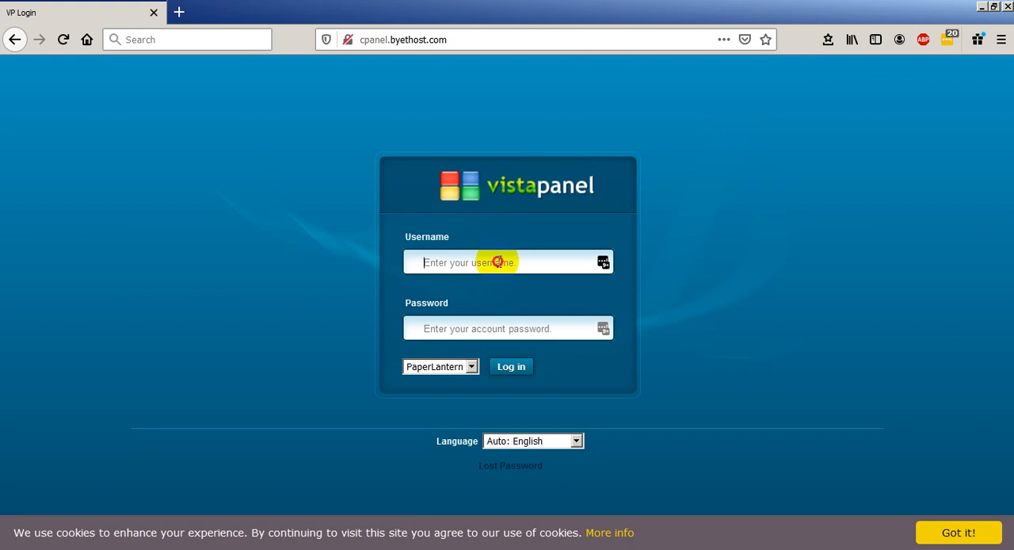
{"action": "left_click", "coordinate": [431, 336]}
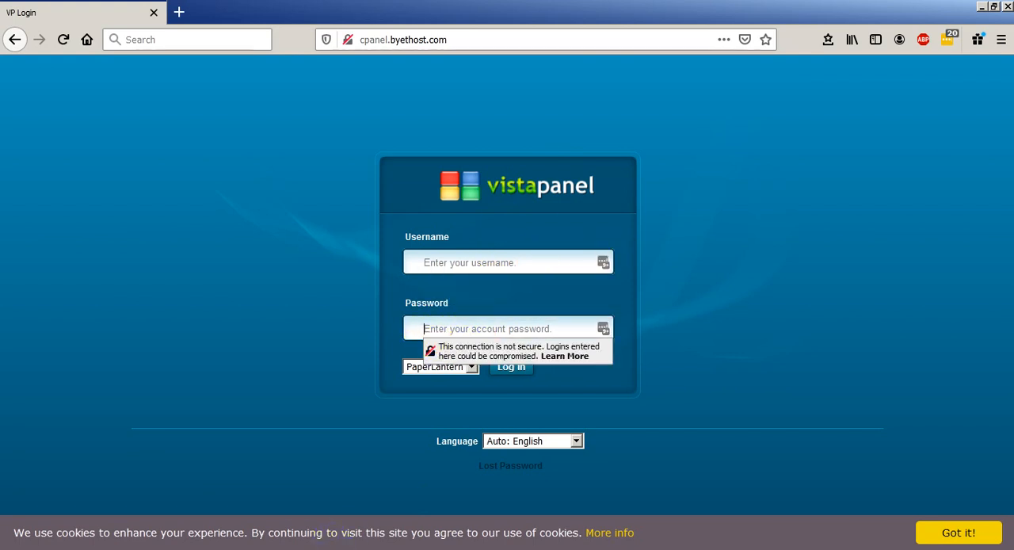
{"action": "key", "text": "alt+Tab"}
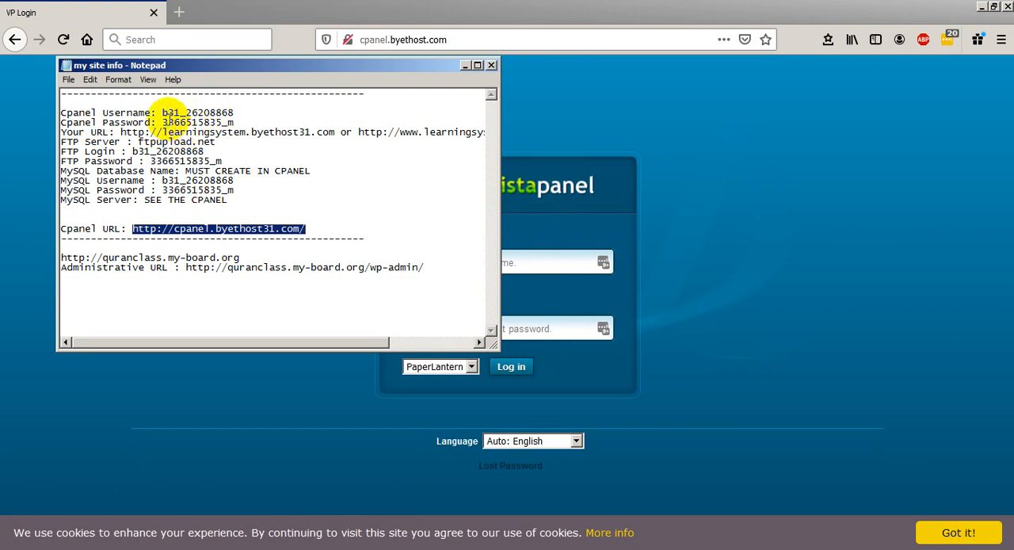
{"action": "left_click", "coordinate": [465, 67]}
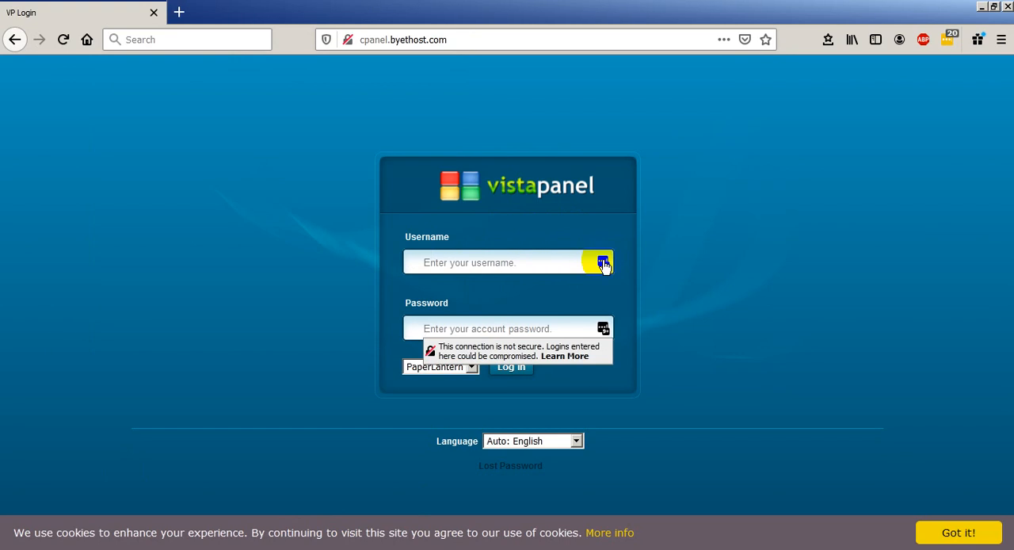
{"action": "left_click", "coordinate": [603, 262]}
{"action": "left_click", "coordinate": [523, 310]}
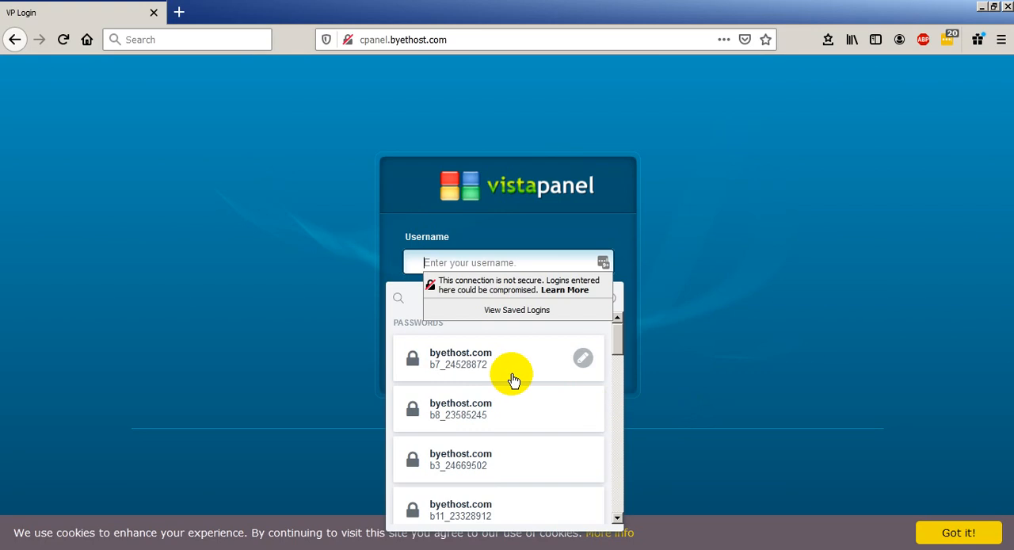
{"action": "scroll", "coordinate": [498, 415], "scroll_direction": "down", "scroll_amount": 1}
{"action": "scroll", "coordinate": [498, 418], "scroll_direction": "down", "scroll_amount": 10}
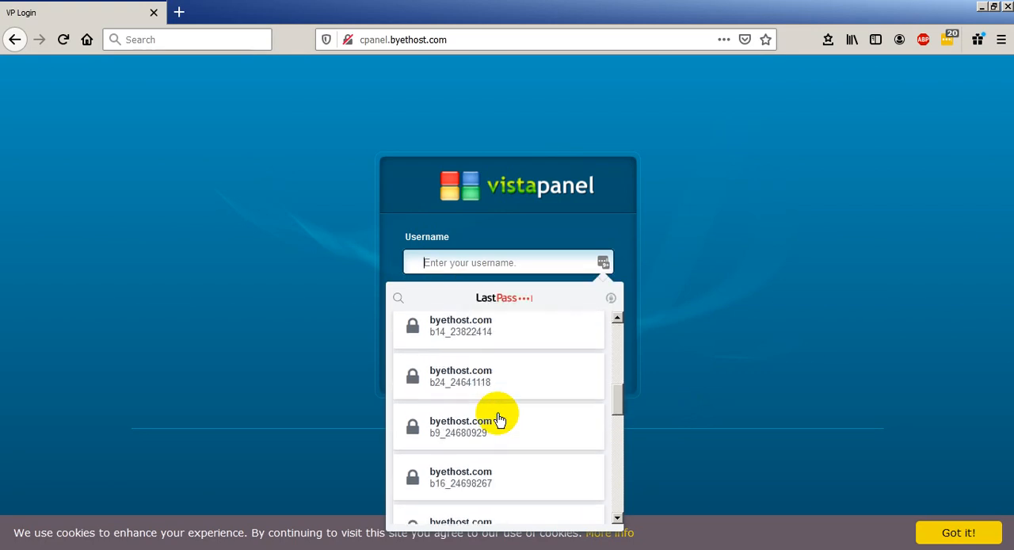
{"action": "scroll", "coordinate": [497, 420], "scroll_direction": "down", "scroll_amount": 4}
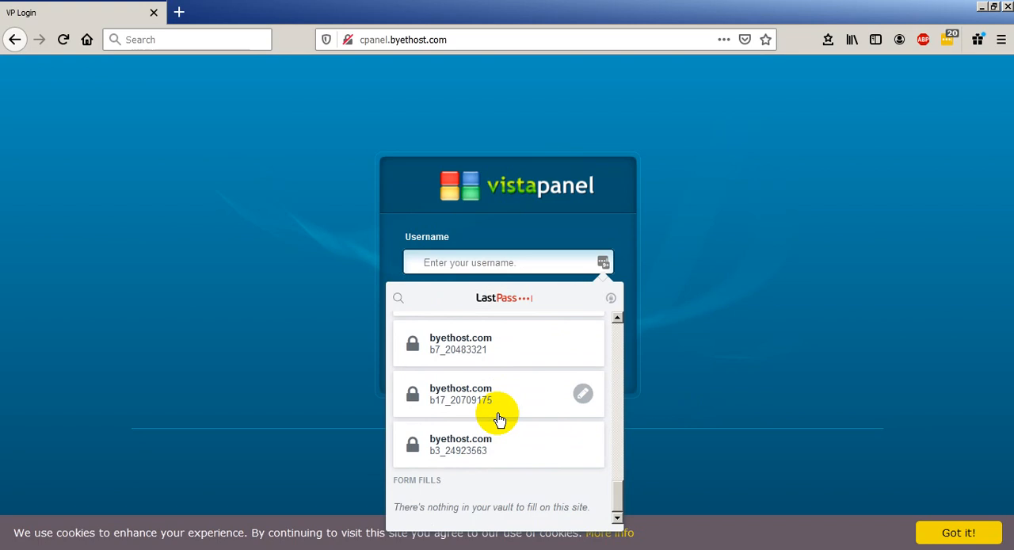
{"action": "scroll", "coordinate": [499, 420], "scroll_direction": "up", "scroll_amount": 8}
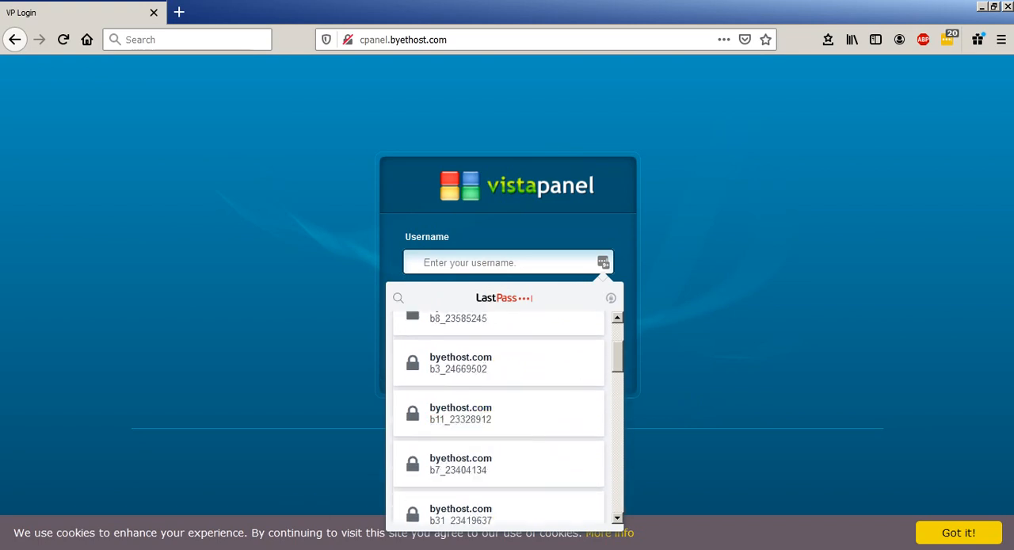
Step: Copy the cPanel username from the site info notes into the login form's username field
{"action": "key", "text": "alt+Tab"}
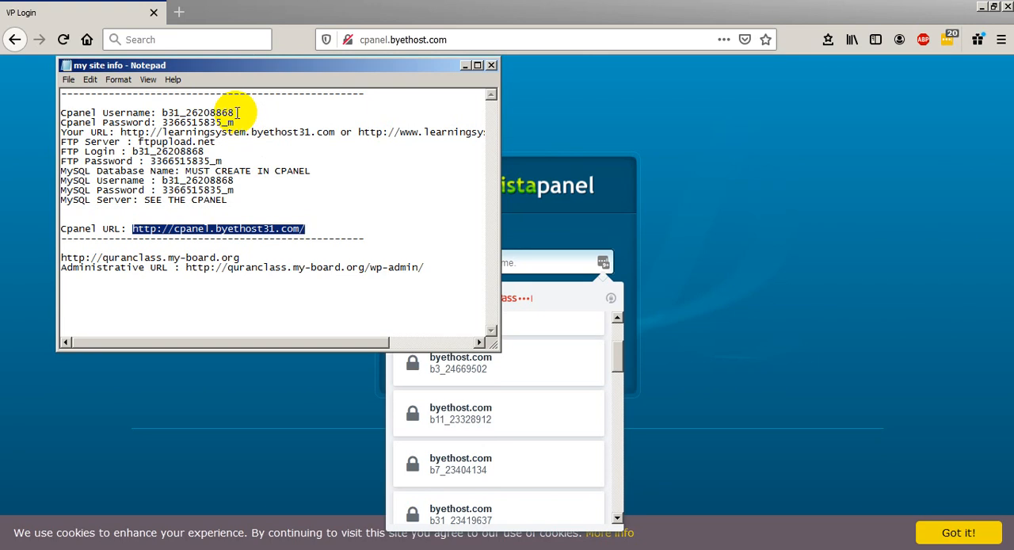
{"action": "left_click_drag", "start_coordinate": [237, 112], "coordinate": [163, 113]}
{"action": "key", "text": "ctrl+c"}
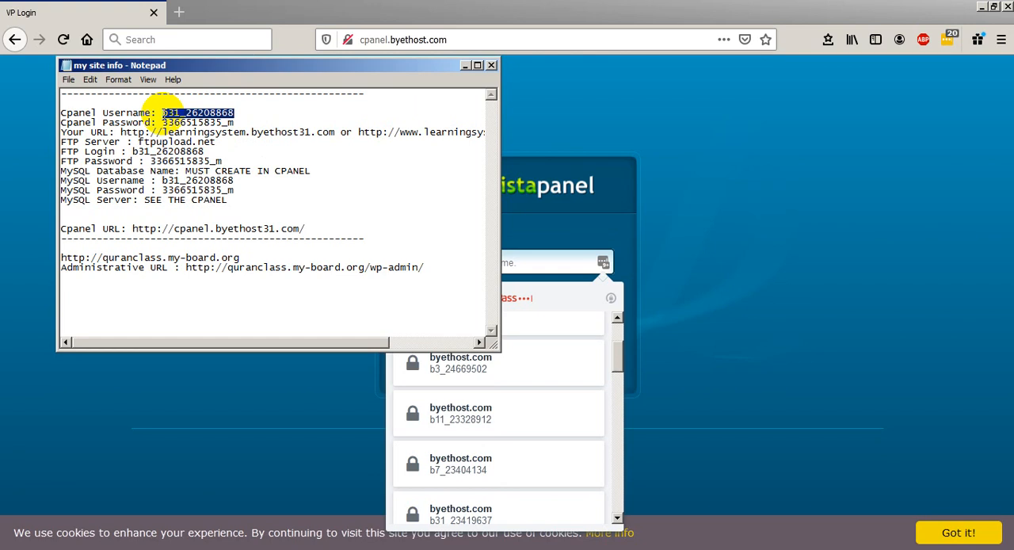
{"action": "left_click", "coordinate": [544, 267]}
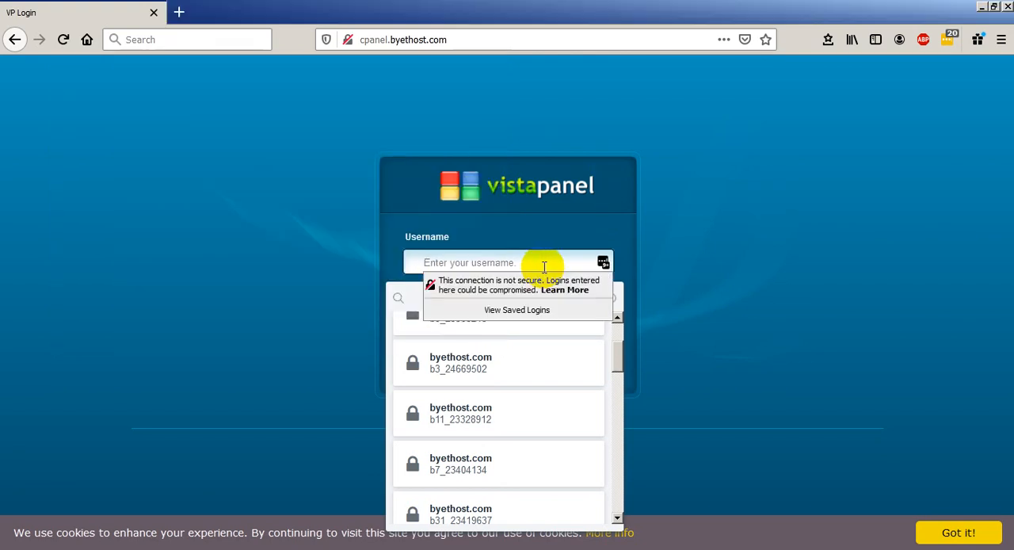
{"action": "key", "text": "ctrl+v"}
{"action": "left_click", "coordinate": [274, 336]}
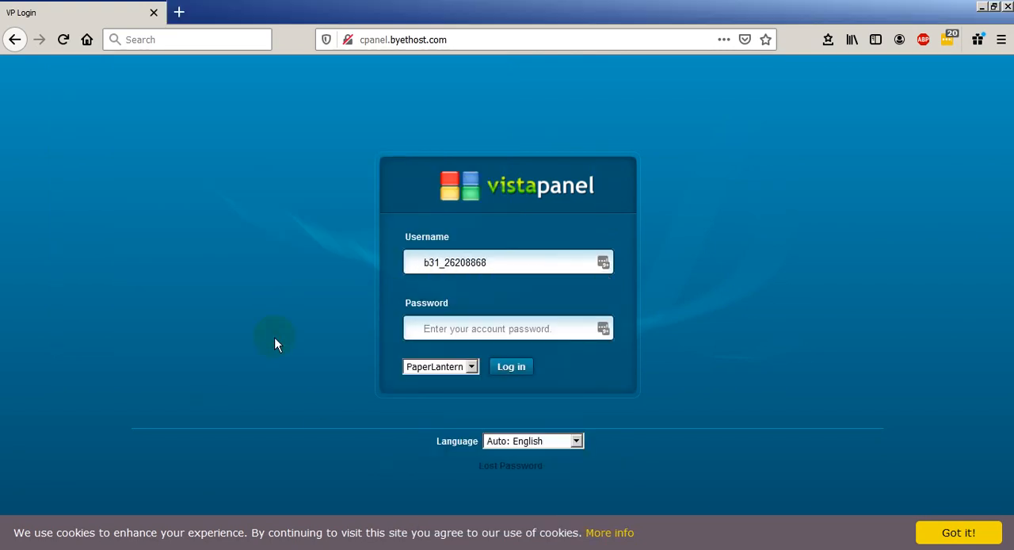
Step: Copy the cPanel password from the site info notes into the password field and log in to VistaPanel
{"action": "left_click", "coordinate": [143, 549]}
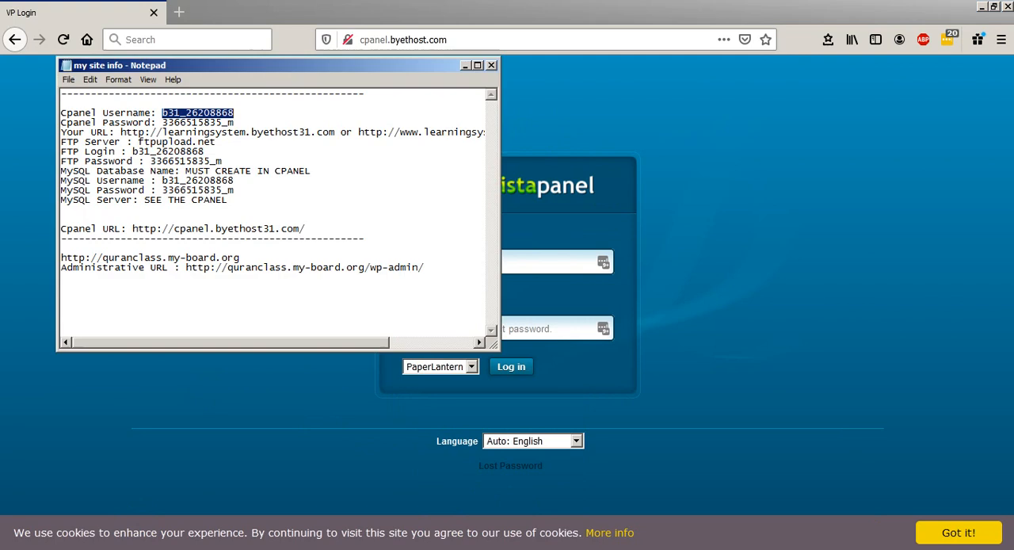
{"action": "left_click_drag", "start_coordinate": [234, 124], "coordinate": [164, 126]}
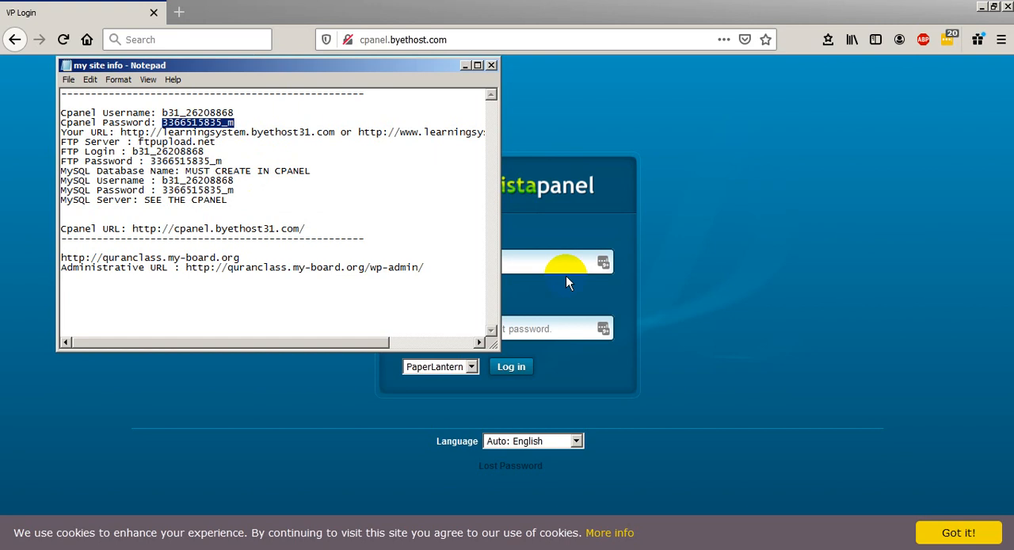
{"action": "left_click", "coordinate": [549, 326]}
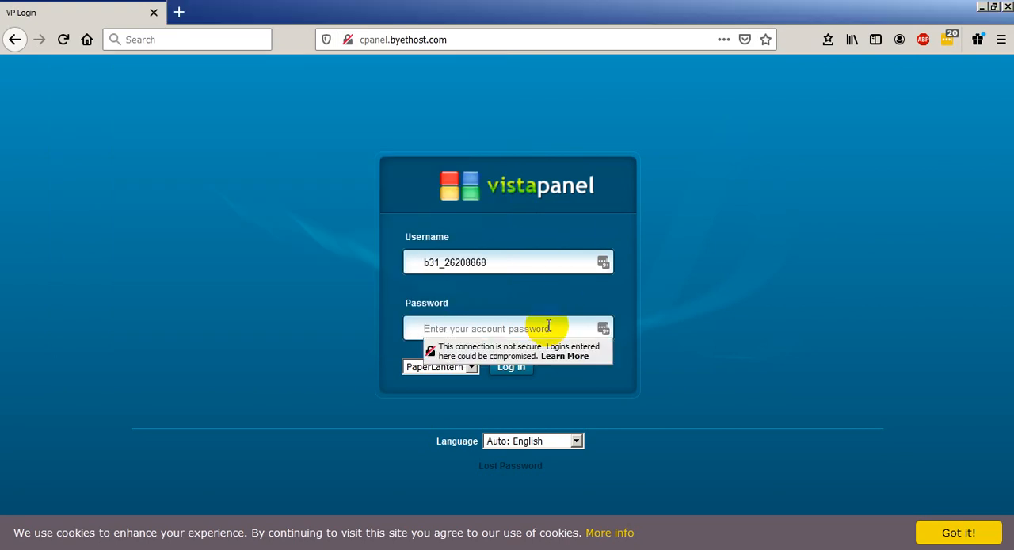
{"action": "key", "text": "ctrl+v"}
{"action": "left_click", "coordinate": [513, 377]}
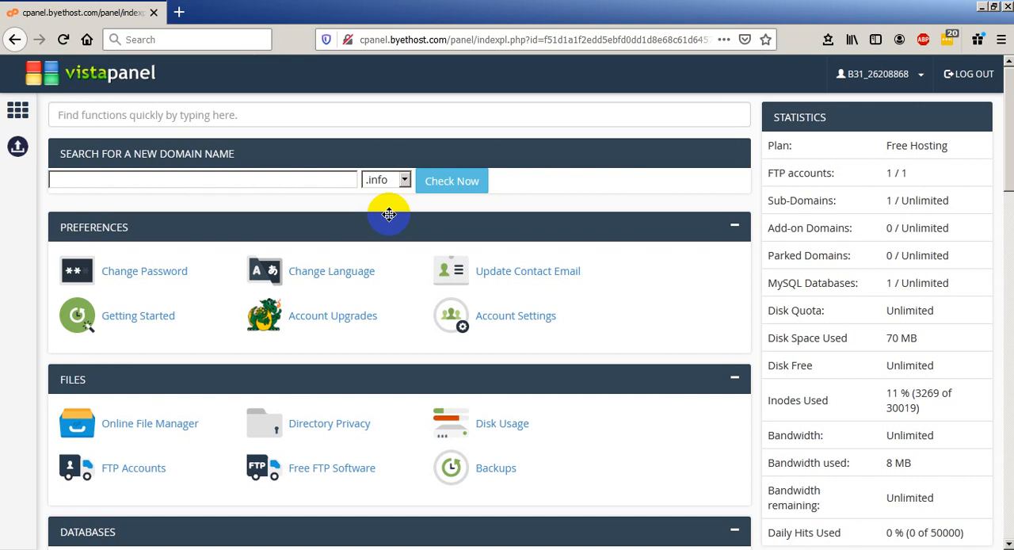
Step: Collapse the Preferences and Files sections on the VistaPanel home page
{"action": "scroll", "coordinate": [607, 261], "scroll_direction": "down", "scroll_amount": 7}
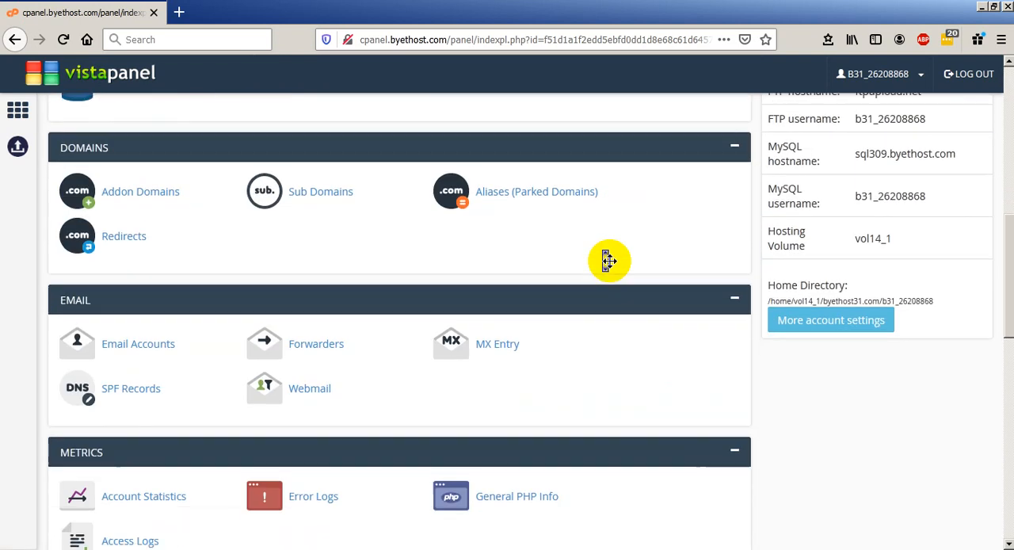
{"action": "scroll", "coordinate": [608, 261], "scroll_direction": "down", "scroll_amount": 10}
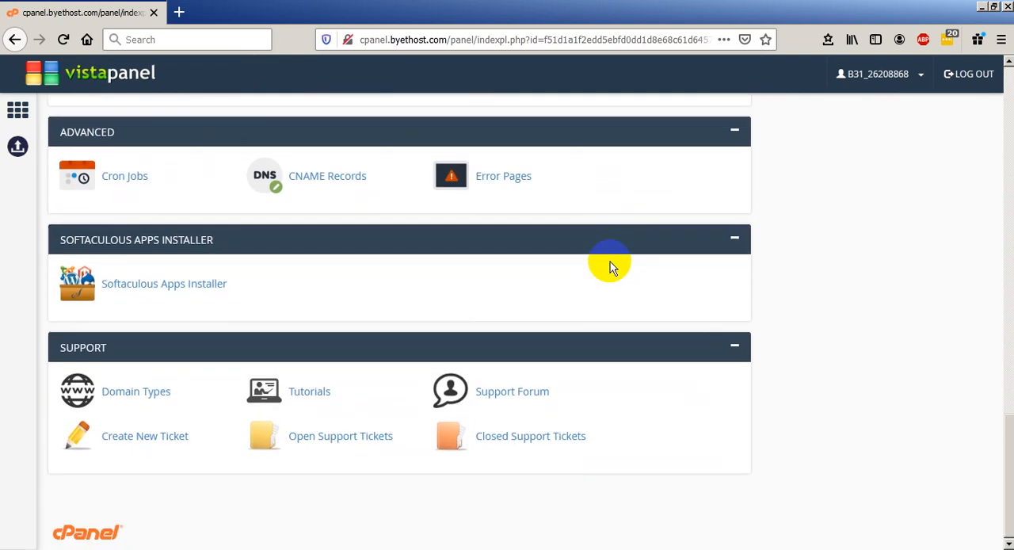
{"action": "scroll", "coordinate": [609, 261], "scroll_direction": "up", "scroll_amount": 17}
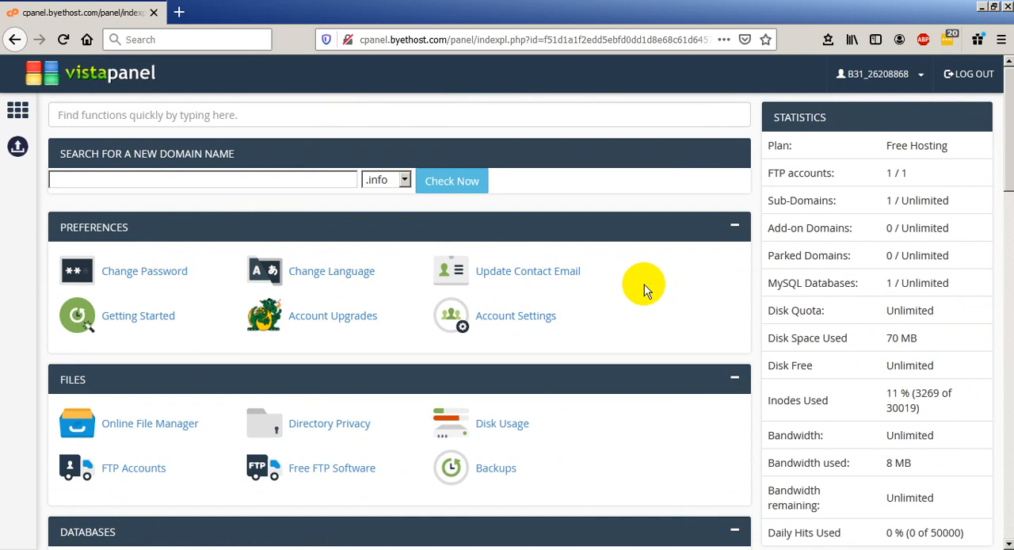
{"action": "left_click", "coordinate": [735, 231]}
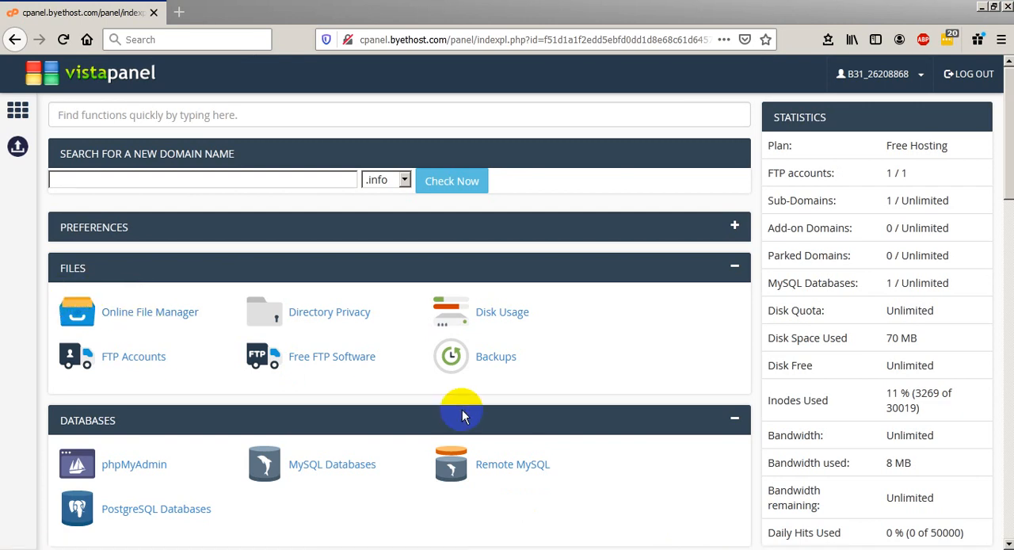
{"action": "left_click", "coordinate": [734, 267]}
Step: Open the Sub Domains page from the Domains section of the control panel
{"action": "scroll", "coordinate": [550, 409], "scroll_direction": "down", "scroll_amount": 5}
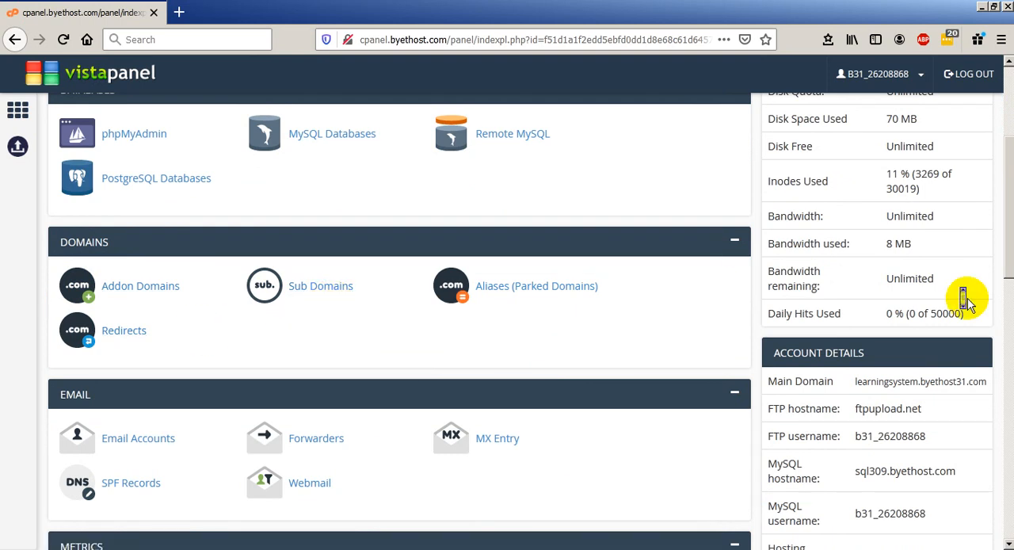
{"action": "scroll", "coordinate": [964, 300], "scroll_direction": "up", "scroll_amount": 5}
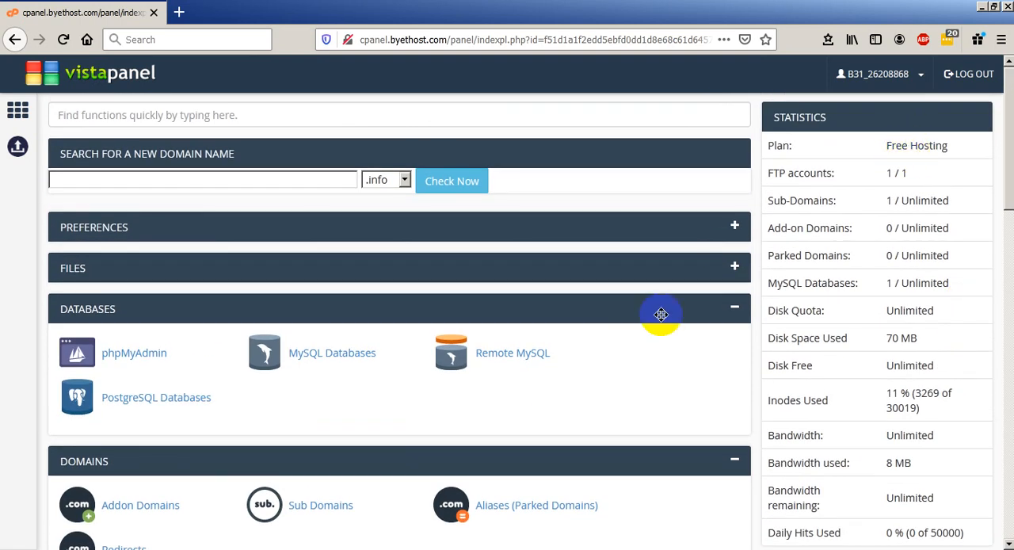
{"action": "scroll", "coordinate": [662, 322], "scroll_direction": "down", "scroll_amount": 1}
{"action": "scroll", "coordinate": [662, 322], "scroll_direction": "down", "scroll_amount": 4}
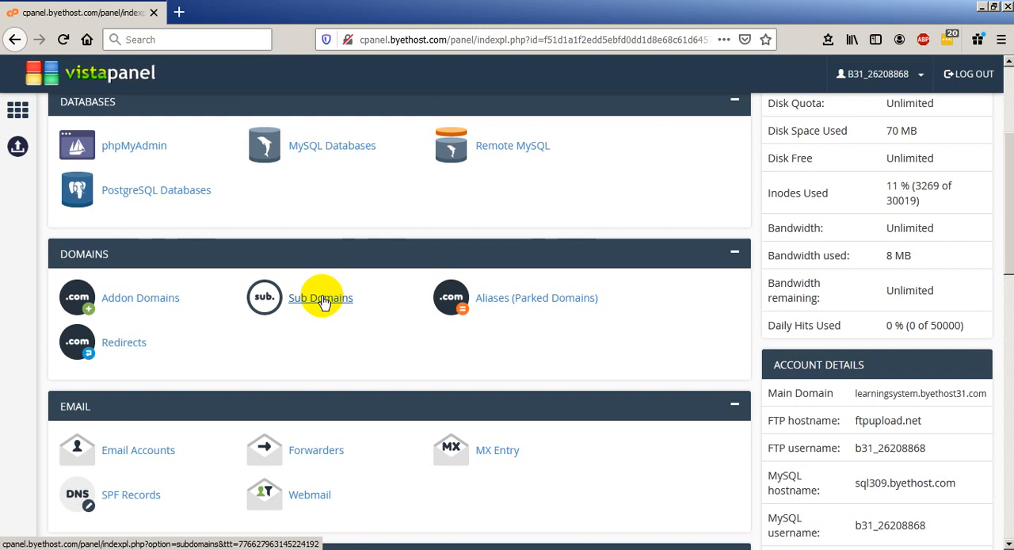
{"action": "left_click", "coordinate": [323, 302]}
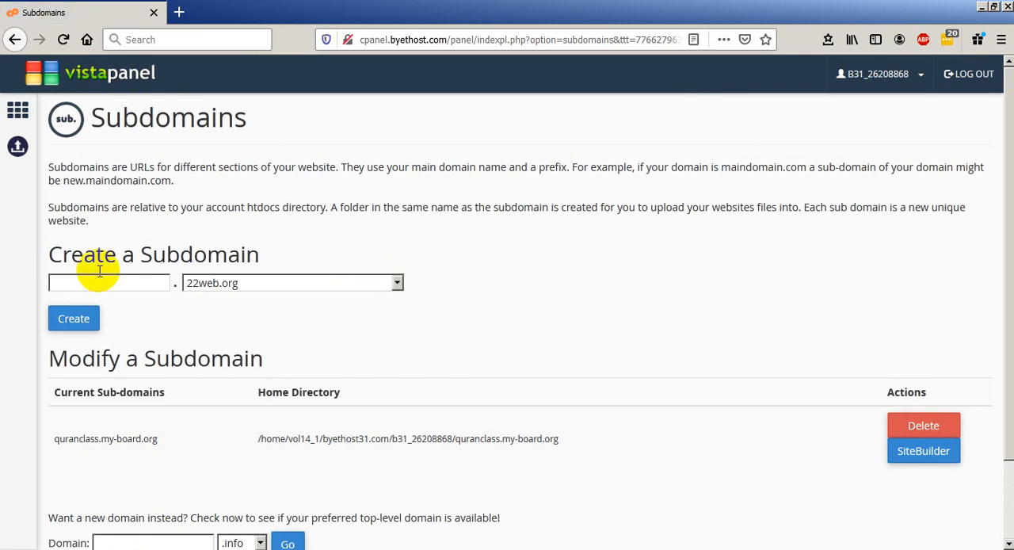
Step: Create the subdomain samplesite under the social-networking.me domain
{"action": "left_click", "coordinate": [124, 283]}
{"action": "type", "text": "s"}
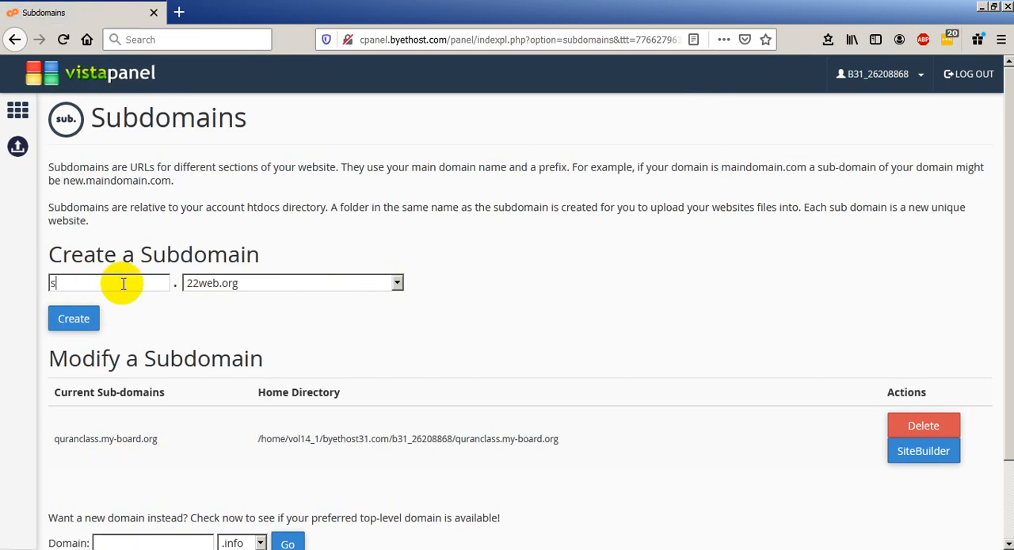
{"action": "type", "text": "amplesite"}
{"action": "left_click", "coordinate": [301, 283]}
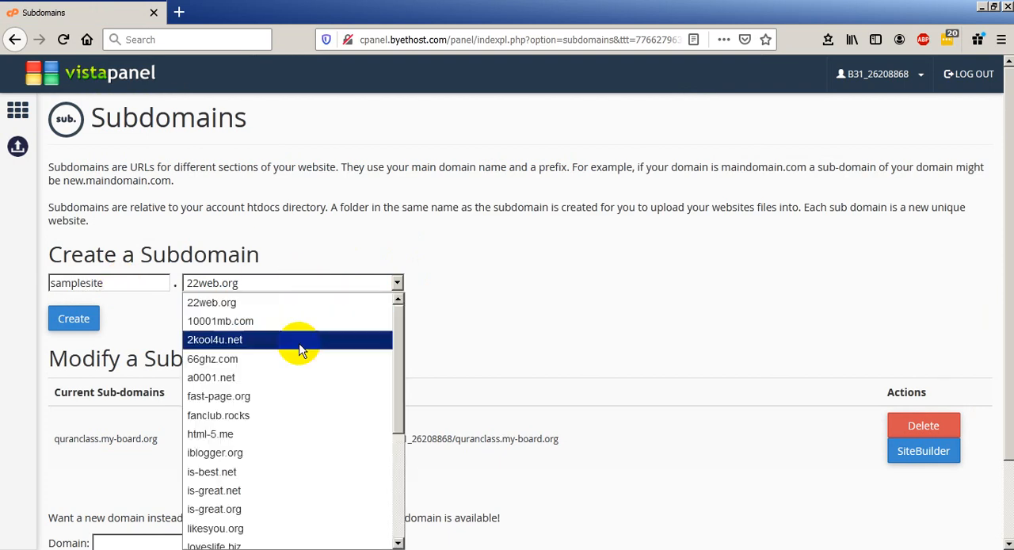
{"action": "scroll", "coordinate": [301, 364], "scroll_direction": "down", "scroll_amount": 3}
{"action": "scroll", "coordinate": [299, 375], "scroll_direction": "down", "scroll_amount": 1}
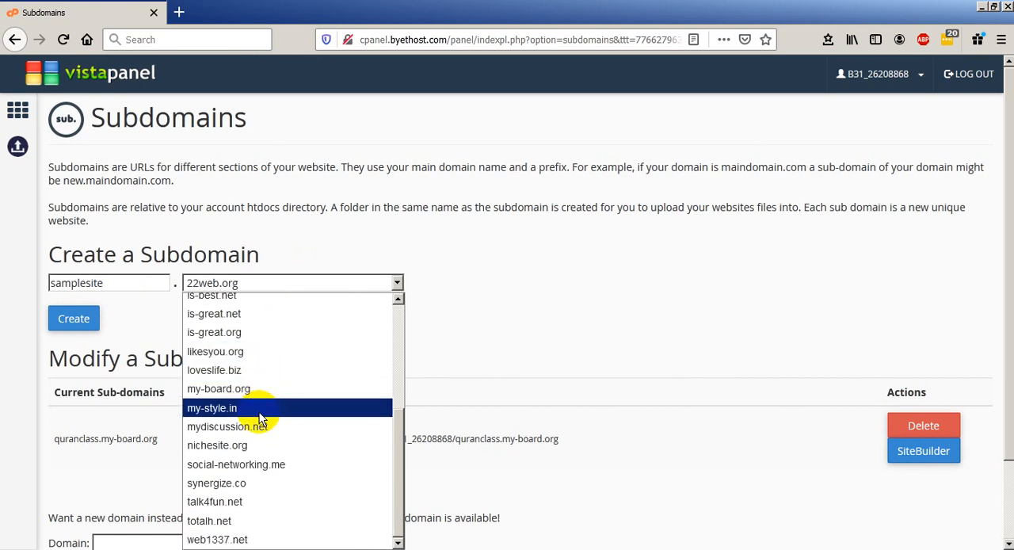
{"action": "left_click", "coordinate": [258, 467]}
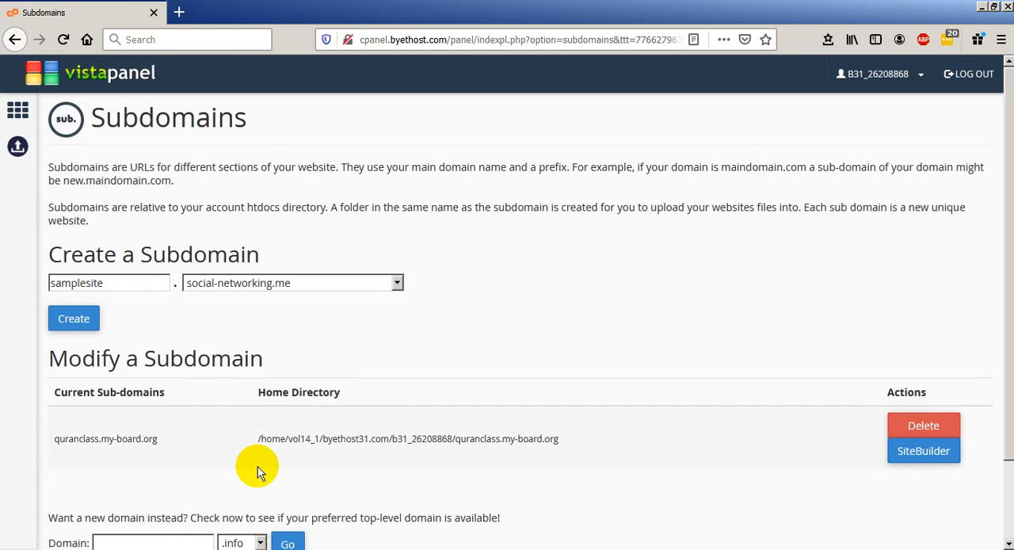
{"action": "left_click", "coordinate": [79, 324]}
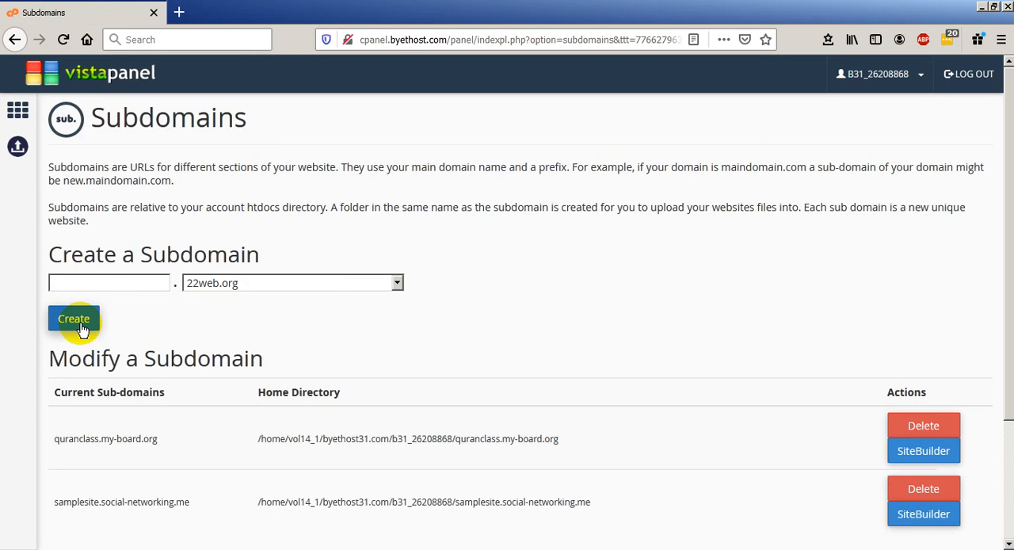
Step: Return to the VistaPanel home page and open the Softaculous Apps Installer
{"action": "scroll", "coordinate": [284, 319], "scroll_direction": "down", "scroll_amount": 2}
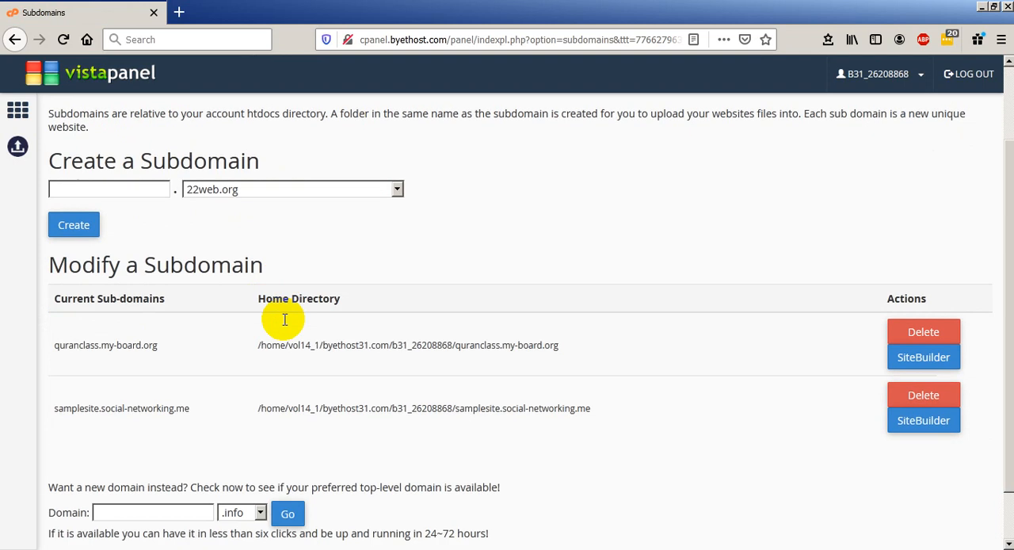
{"action": "scroll", "coordinate": [317, 332], "scroll_direction": "down", "scroll_amount": 1}
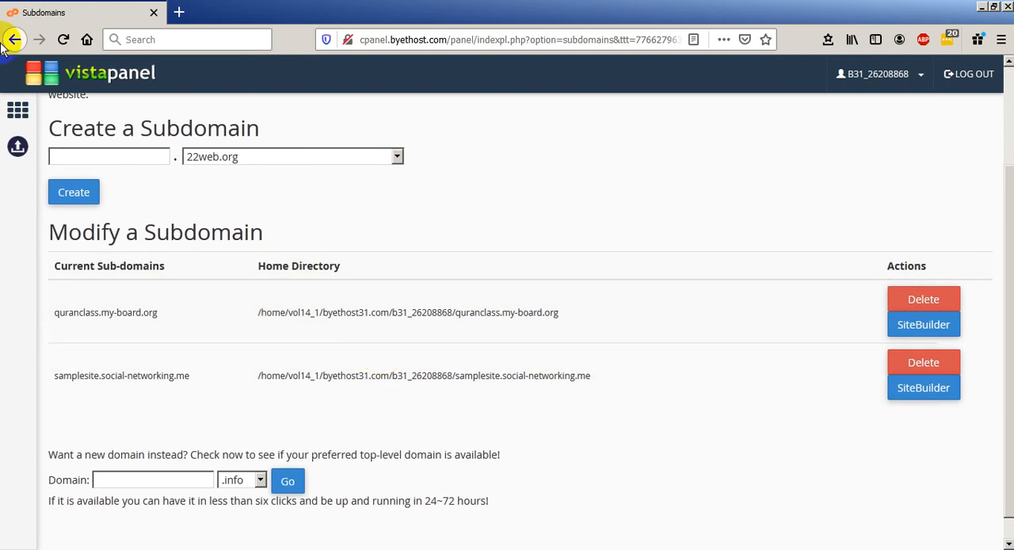
{"action": "left_click", "coordinate": [41, 81]}
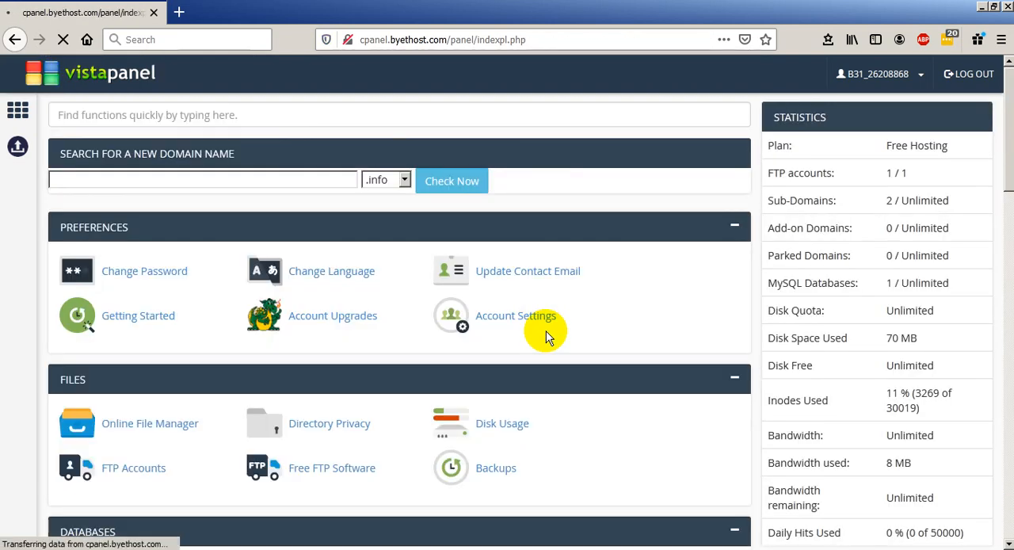
{"action": "middle_click", "coordinate": [528, 394]}
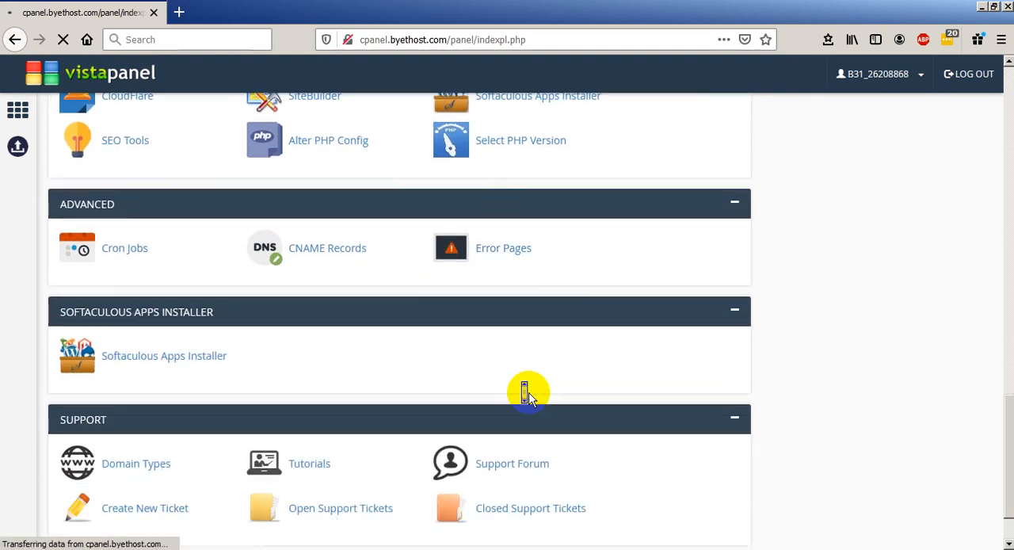
{"action": "scroll", "coordinate": [528, 393], "scroll_direction": "down", "scroll_amount": 2}
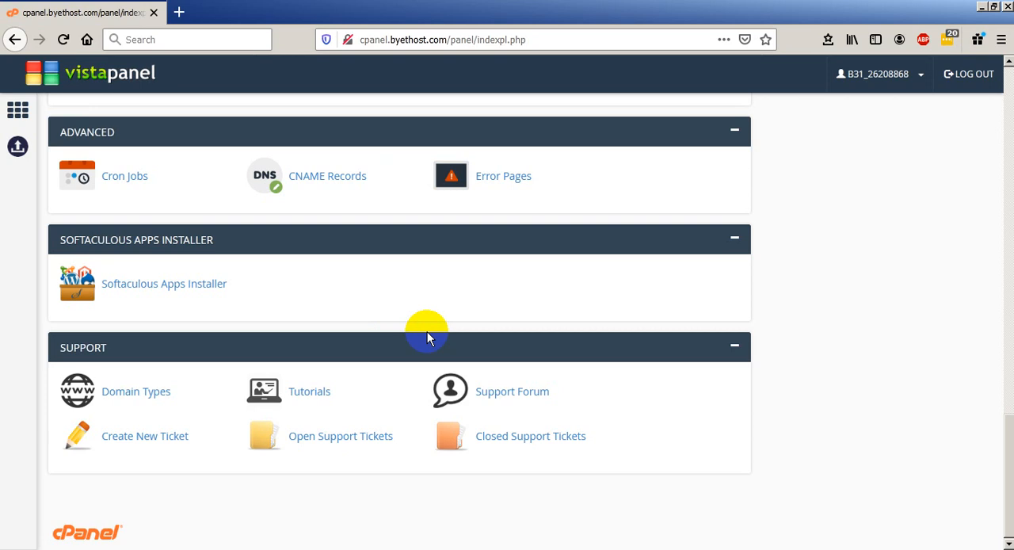
{"action": "left_click", "coordinate": [181, 287]}
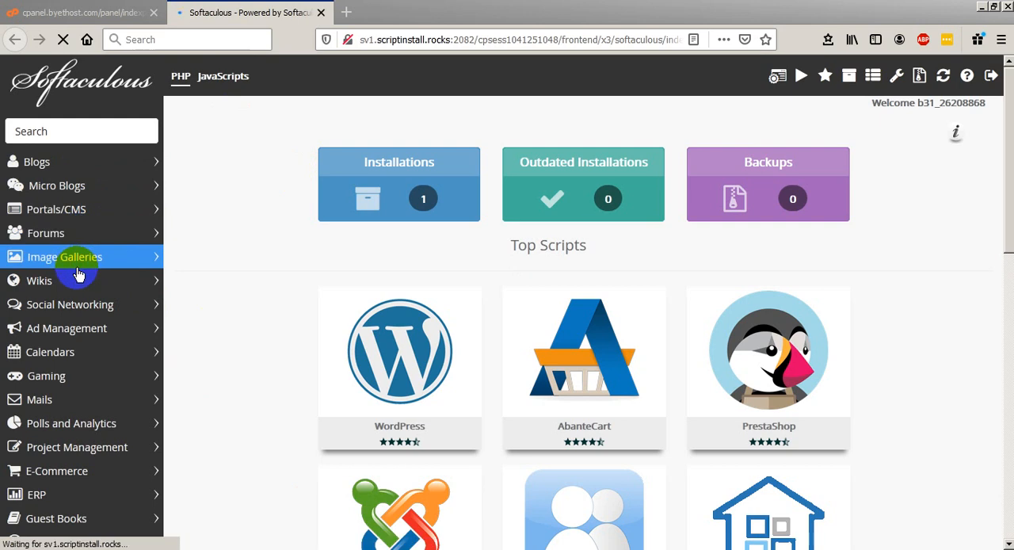
{"action": "left_click", "coordinate": [98, 303]}
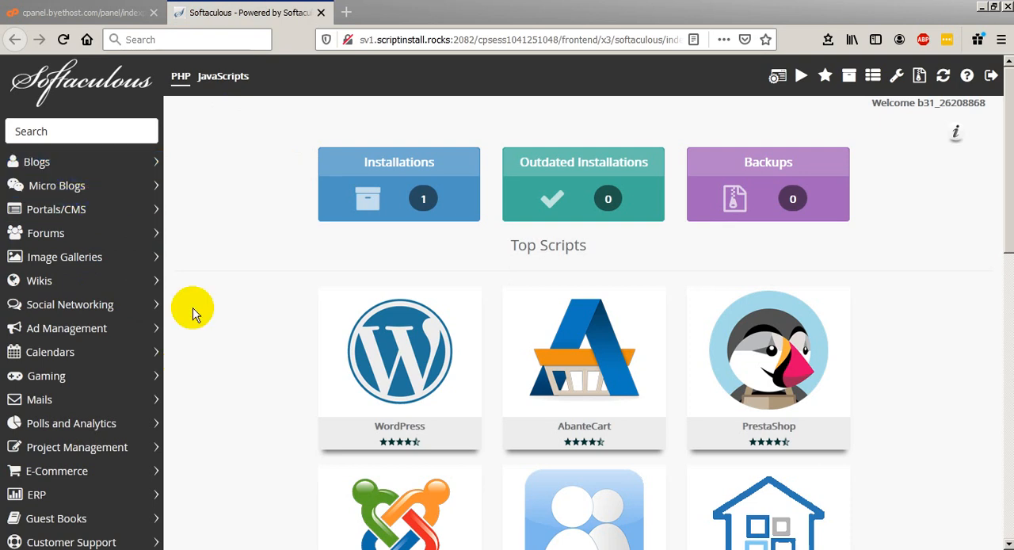
{"action": "left_click", "coordinate": [112, 187]}
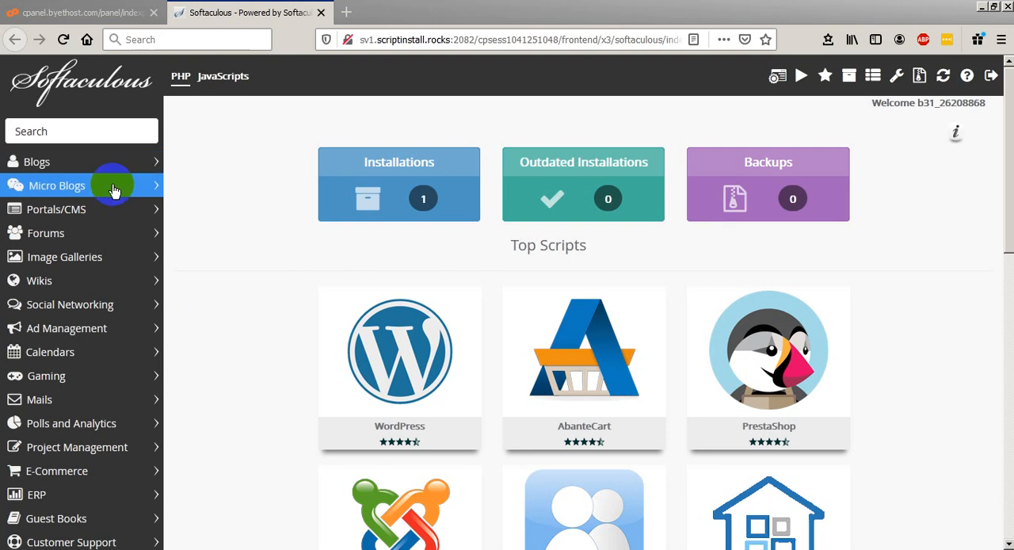
{"action": "left_click", "coordinate": [98, 212]}
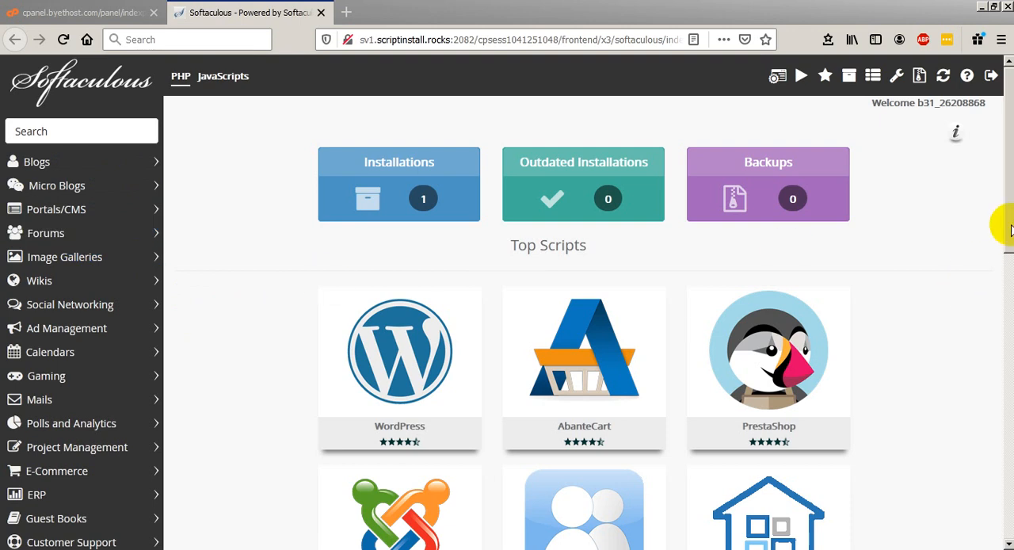
{"action": "left_click_drag", "start_coordinate": [1011, 230], "coordinate": [989, 185]}
{"action": "mouse_move", "coordinate": [380, 402]}
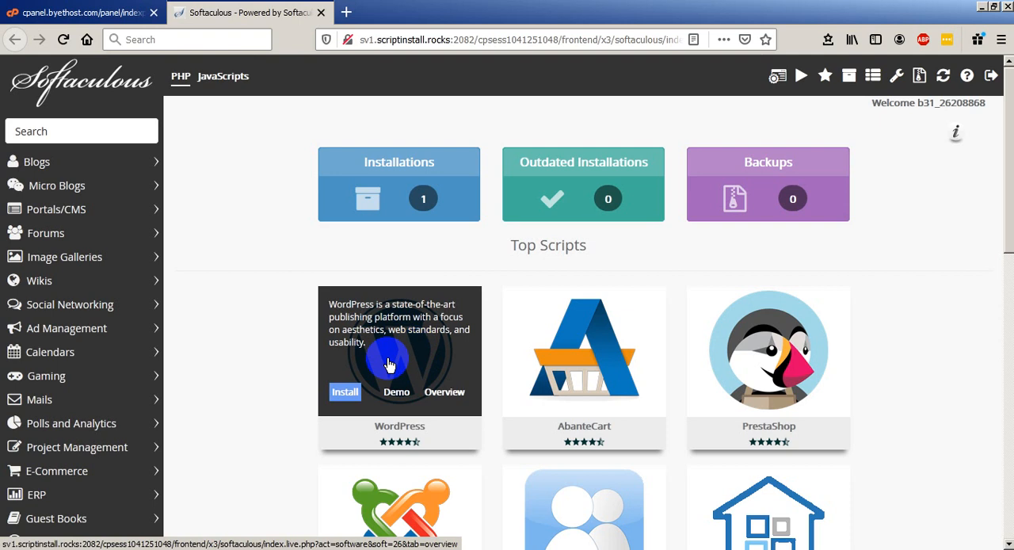
Step: Open WordPress from the Blogs category in Softaculous and start its installation form
{"action": "left_click", "coordinate": [68, 162]}
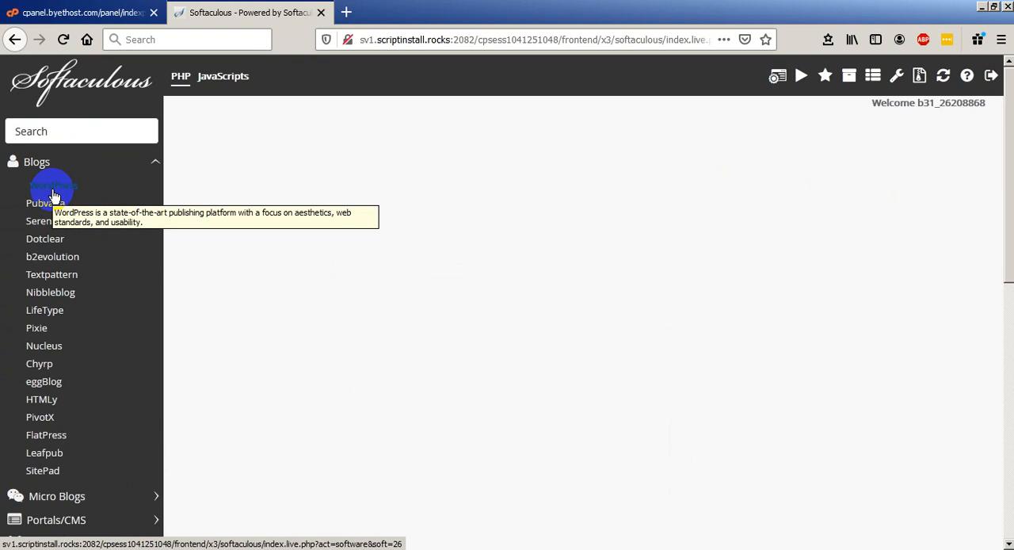
{"action": "left_click", "coordinate": [52, 190]}
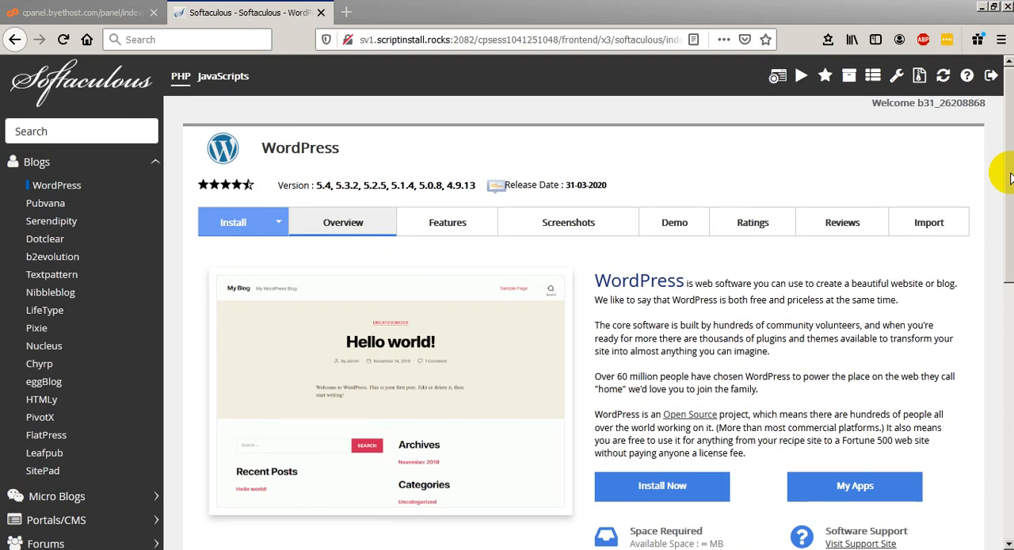
{"action": "left_click_drag", "start_coordinate": [1009, 178], "coordinate": [995, 256]}
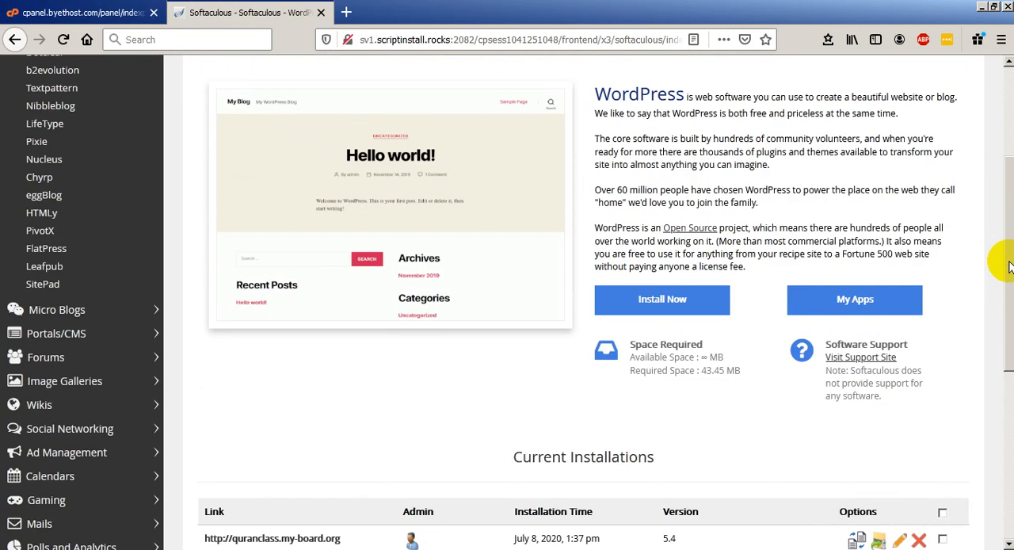
{"action": "left_click", "coordinate": [681, 307]}
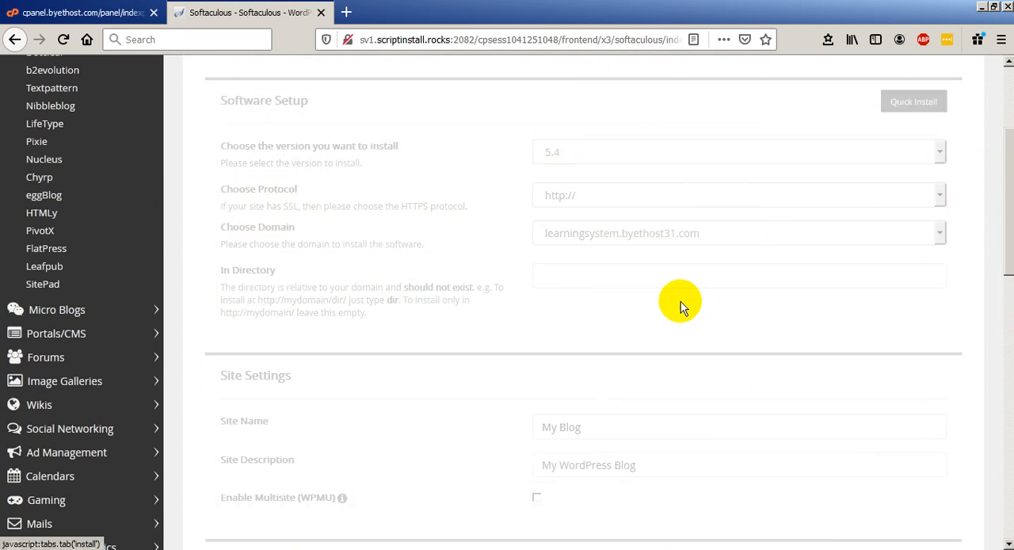
Step: Choose samplesite.social-networking.me as the installation domain and review the site name and description fields
{"action": "left_click", "coordinate": [939, 238]}
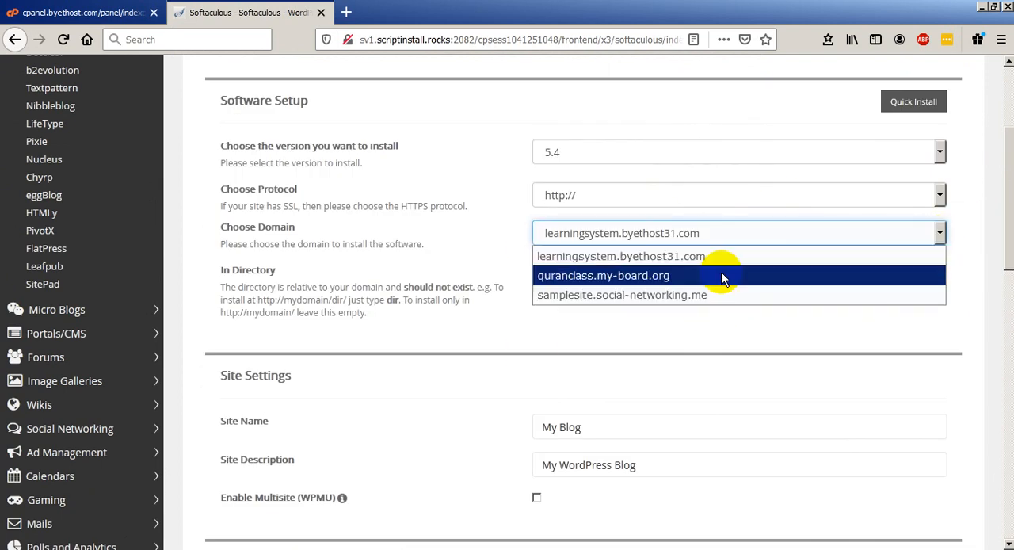
{"action": "left_click", "coordinate": [633, 298]}
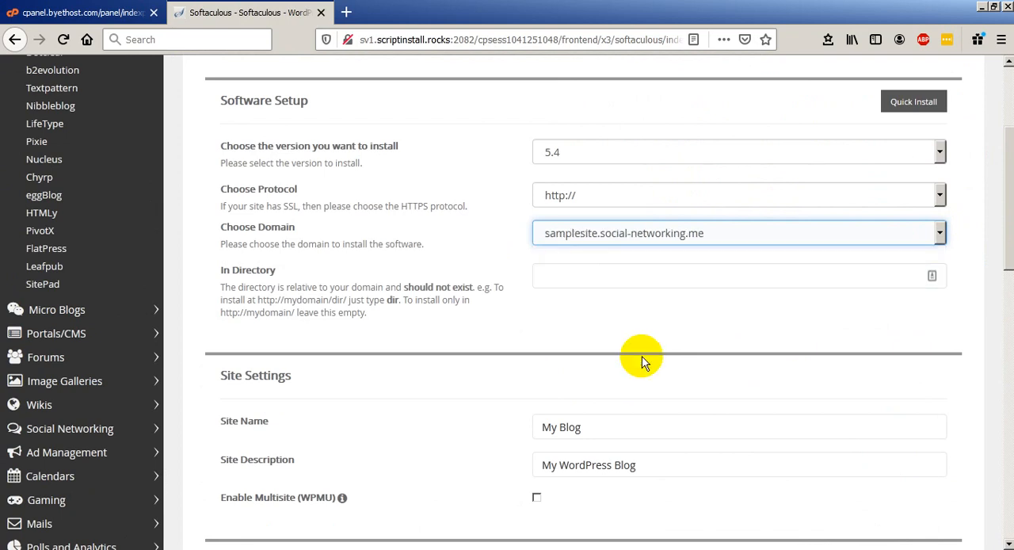
{"action": "scroll", "coordinate": [641, 355], "scroll_direction": "down", "scroll_amount": 3}
{"action": "left_click", "coordinate": [595, 329]}
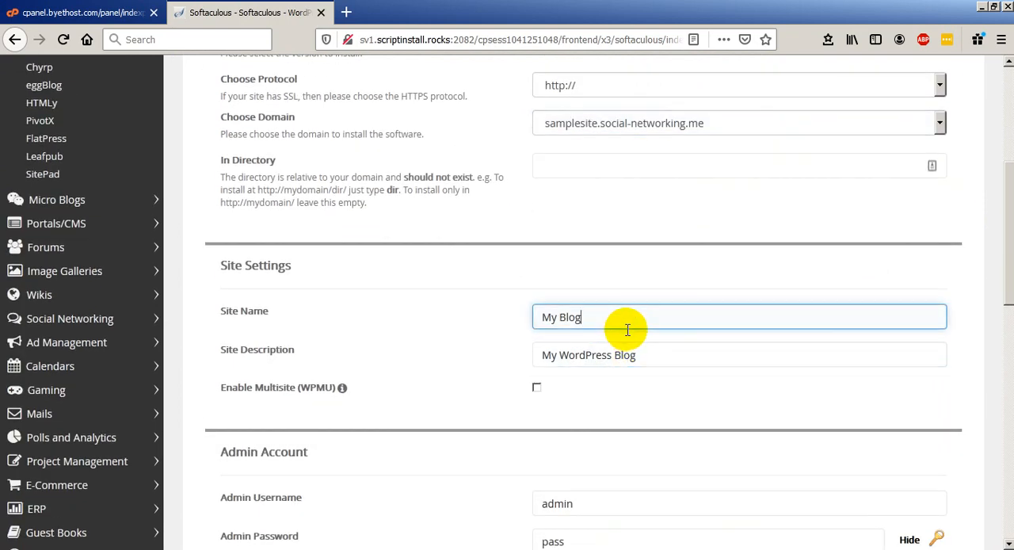
{"action": "scroll", "coordinate": [626, 330], "scroll_direction": "down", "scroll_amount": 2}
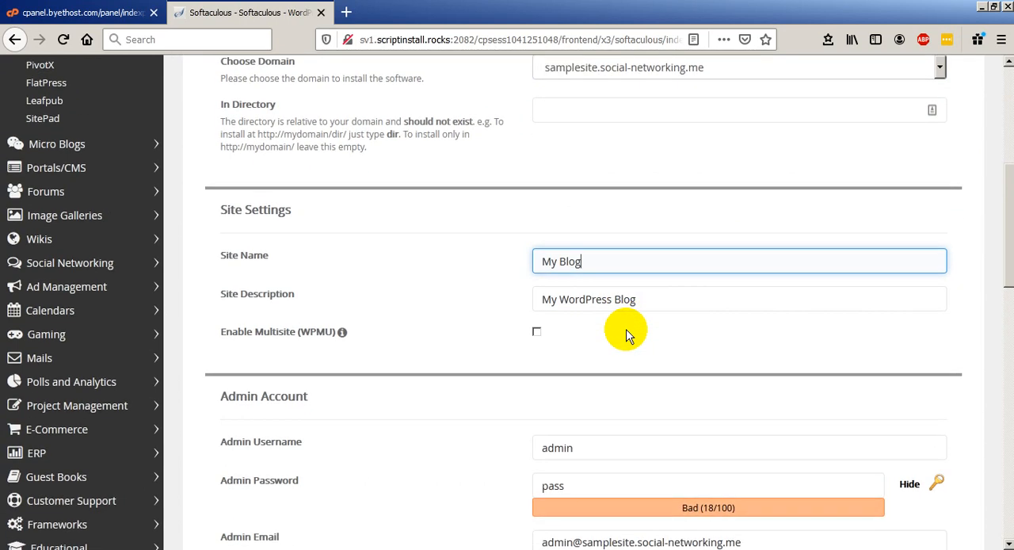
{"action": "scroll", "coordinate": [645, 296], "scroll_direction": "down", "scroll_amount": 3}
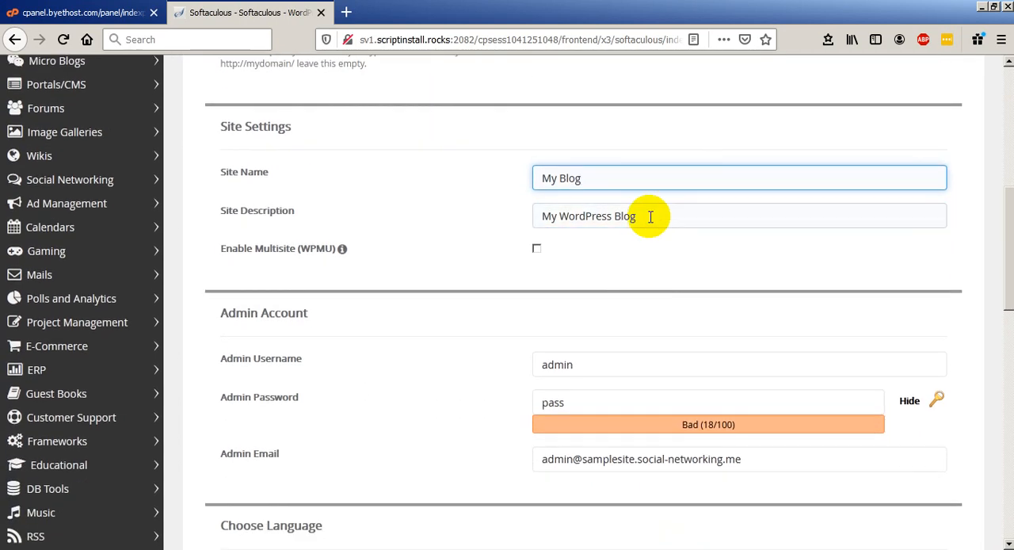
{"action": "left_click", "coordinate": [662, 220]}
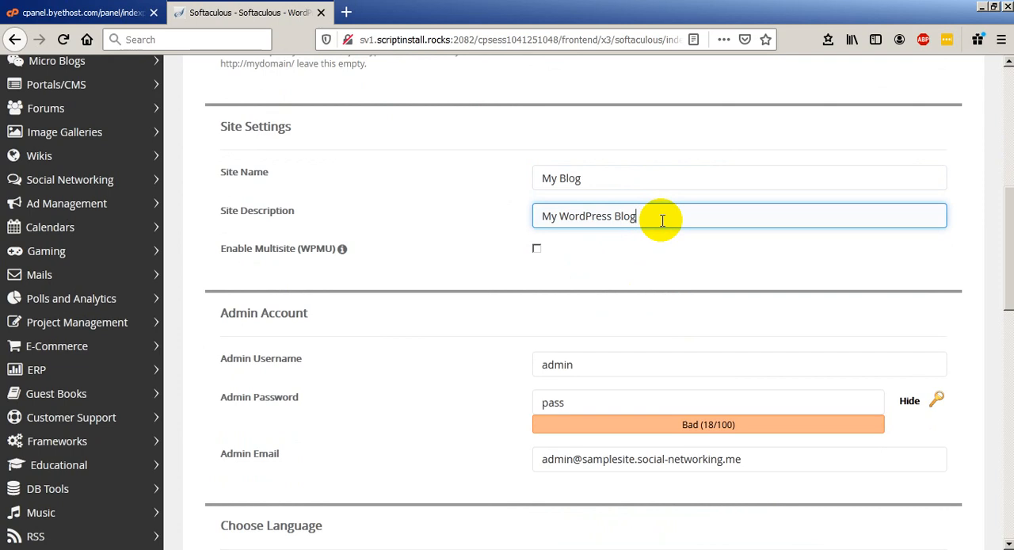
Step: Replace the default admin username in the Admin Account section with a personal username
{"action": "scroll", "coordinate": [662, 220], "scroll_direction": "down", "scroll_amount": 3}
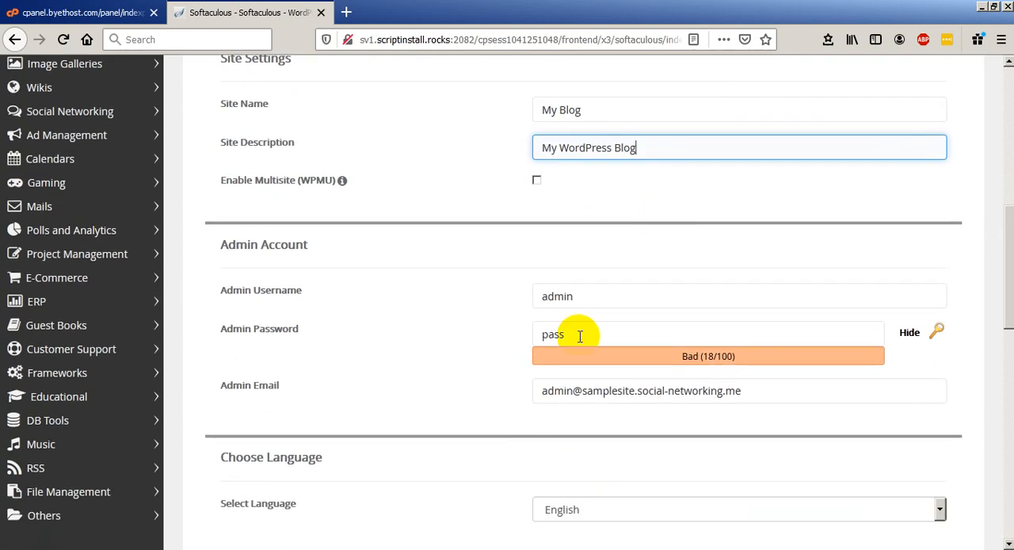
{"action": "left_click", "coordinate": [619, 301]}
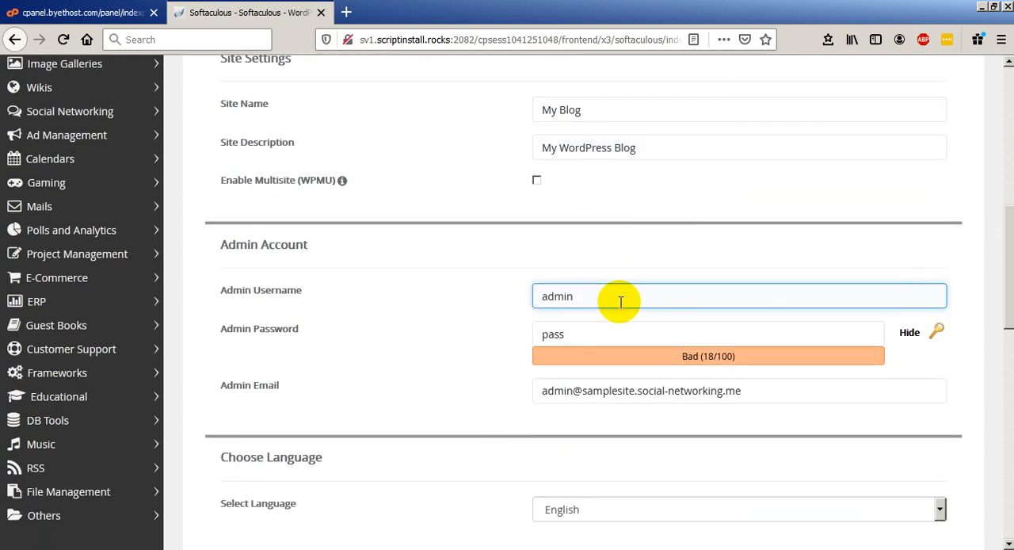
{"action": "key", "text": "BackSpace"}
{"action": "key", "text": "BackSpace"}
{"action": "key", "text": "BackSpace"}
Step: Replace the default admin password with a custom password in the Admin Password field
{"action": "left_click", "coordinate": [598, 318]}
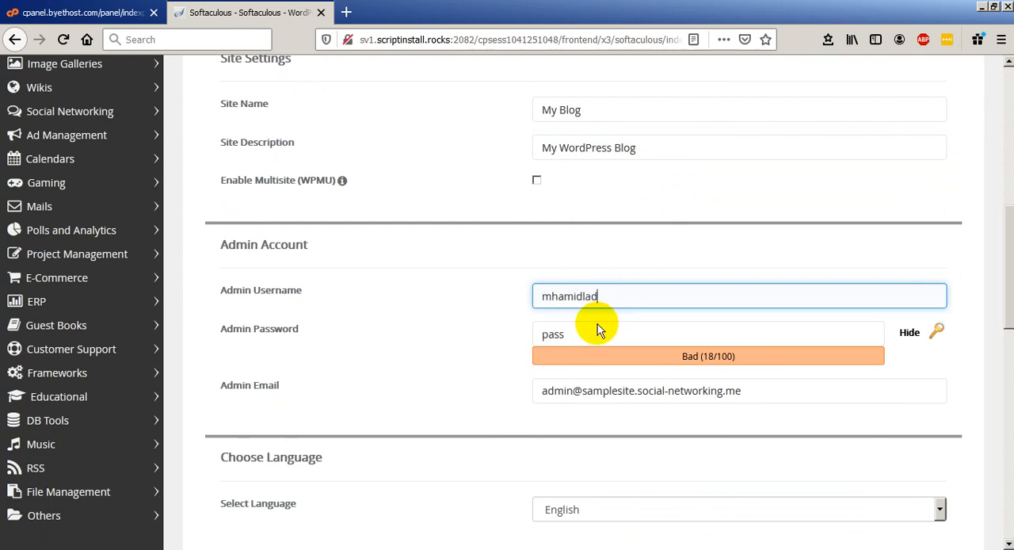
{"action": "left_click", "coordinate": [582, 331]}
{"action": "double_click", "coordinate": [584, 332]}
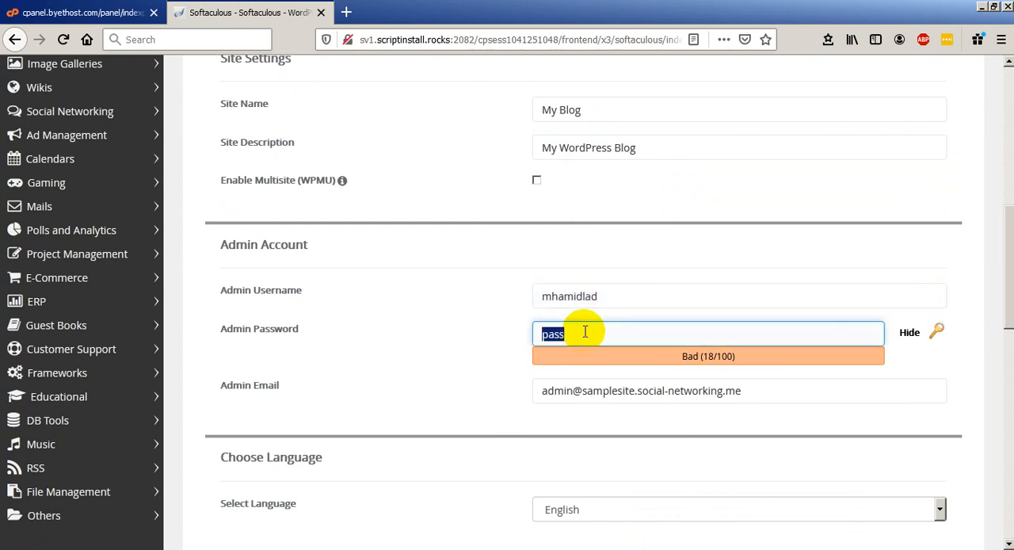
{"action": "key", "text": "BackSpace"}
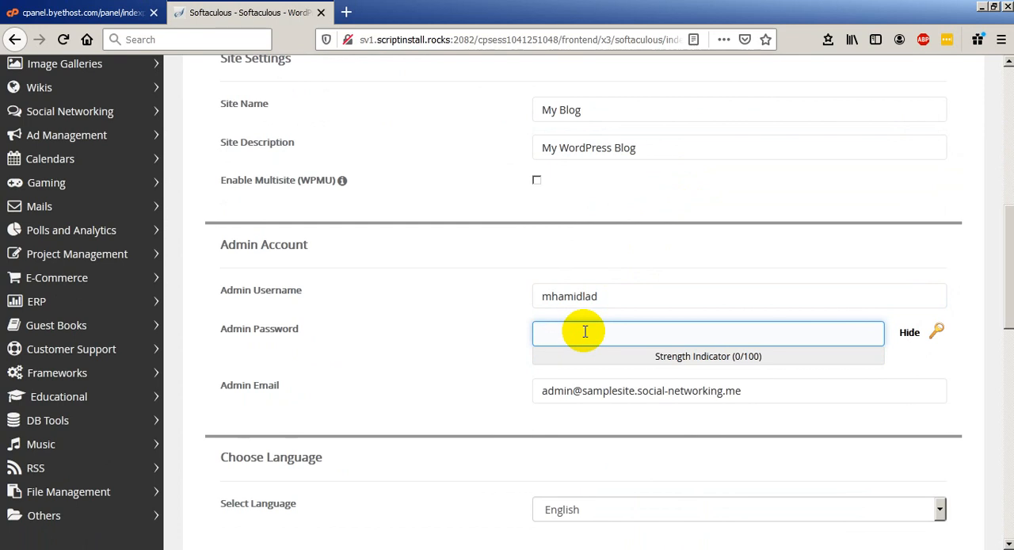
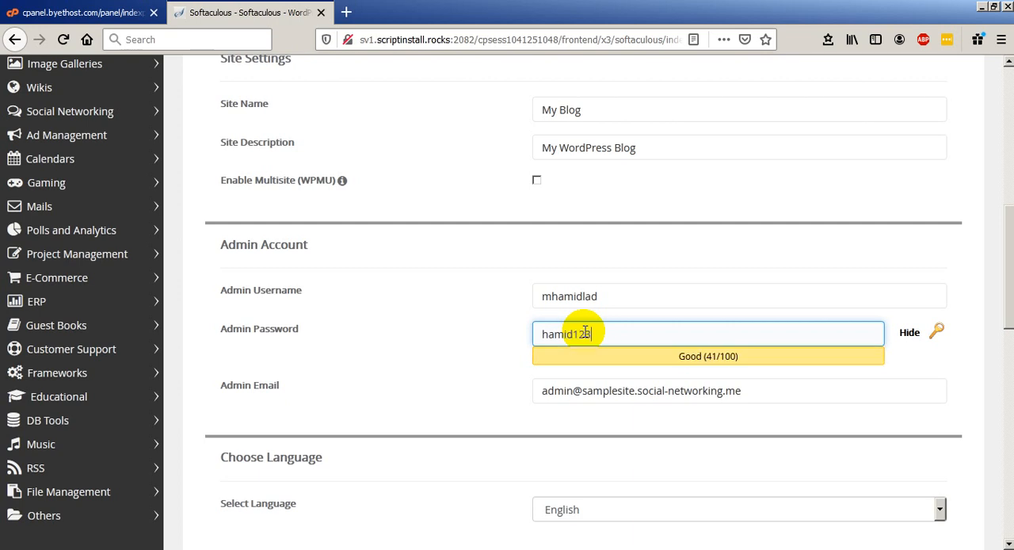
Step: Replace the default admin email in the Admin Account section with a personal email address
{"action": "scroll", "coordinate": [584, 333], "scroll_direction": "down", "scroll_amount": 1}
{"action": "triple_click", "coordinate": [692, 349]}
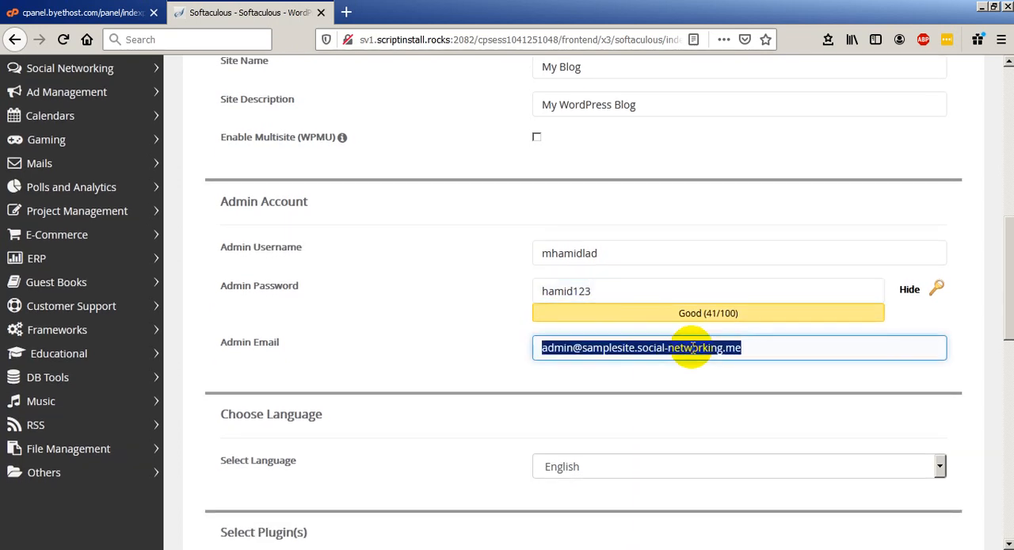
{"action": "key", "text": "BackSpace"}
{"action": "type", "text": "mh"}
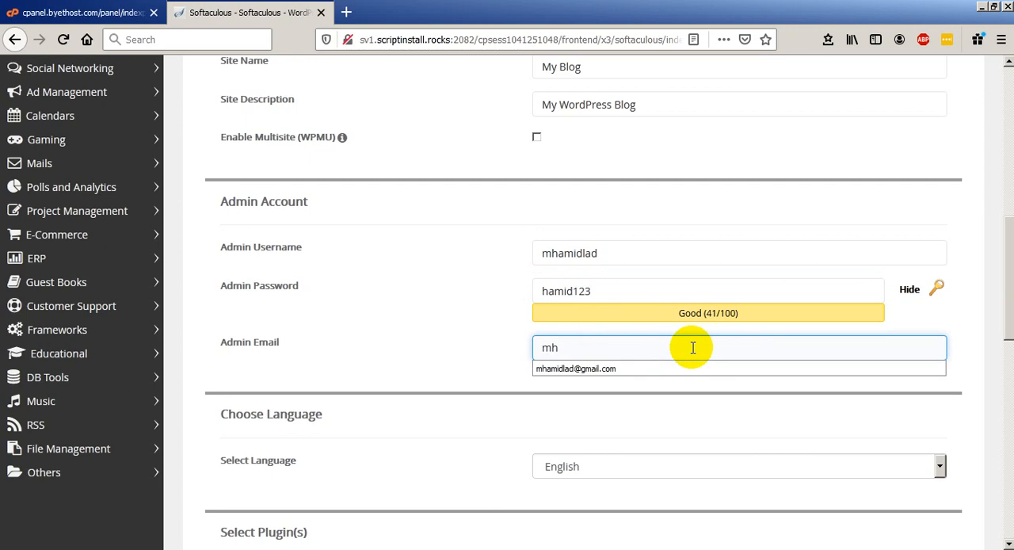
{"action": "type", "text": "a"}
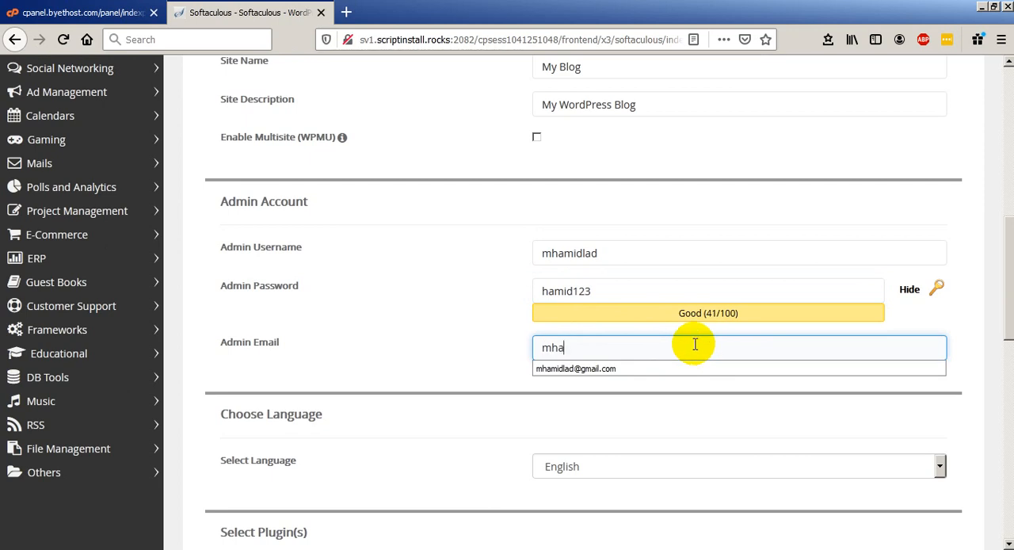
{"action": "left_click", "coordinate": [614, 371]}
Step: Review the installation form's admin account, language, plugin, theme, domain, directory and site name and description settings
{"action": "left_click", "coordinate": [615, 291]}
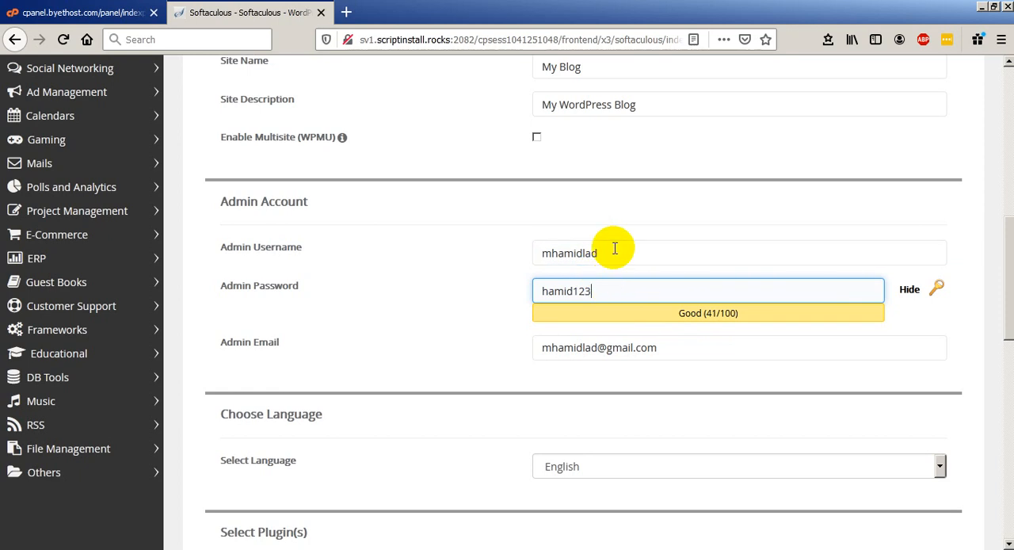
{"action": "scroll", "coordinate": [633, 404], "scroll_direction": "down", "scroll_amount": 3}
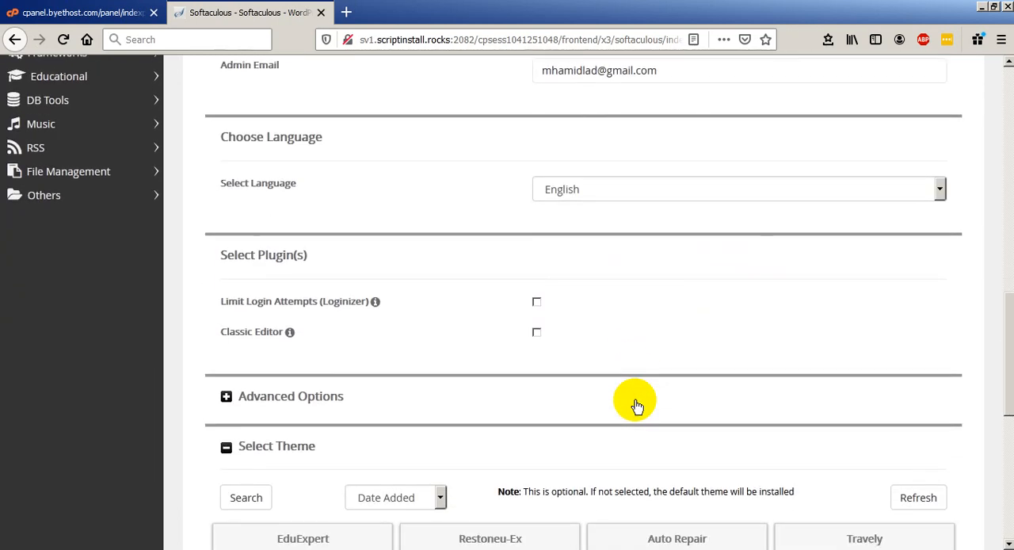
{"action": "scroll", "coordinate": [633, 404], "scroll_direction": "up", "scroll_amount": 2}
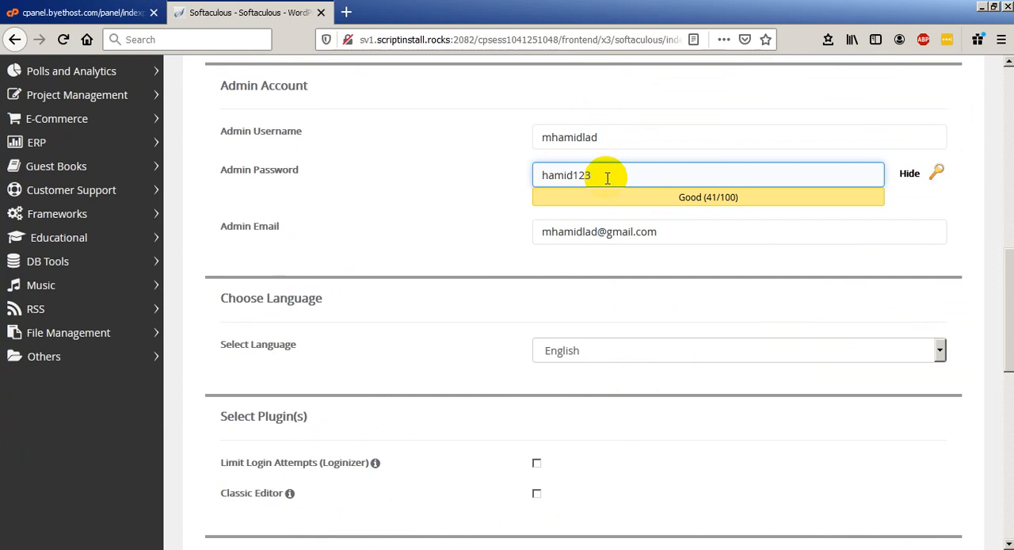
{"action": "scroll", "coordinate": [607, 177], "scroll_direction": "down", "scroll_amount": 5}
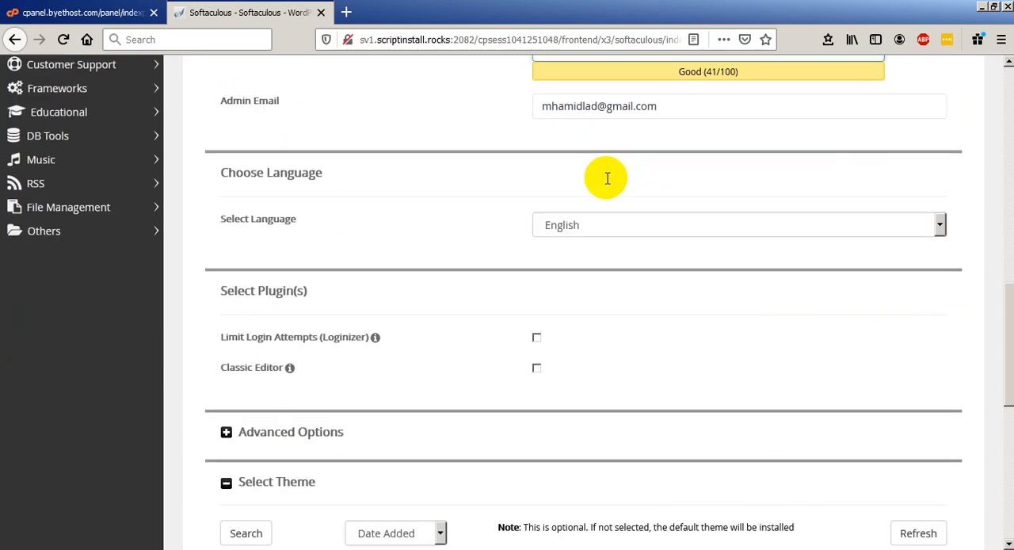
{"action": "scroll", "coordinate": [604, 177], "scroll_direction": "down", "scroll_amount": 3}
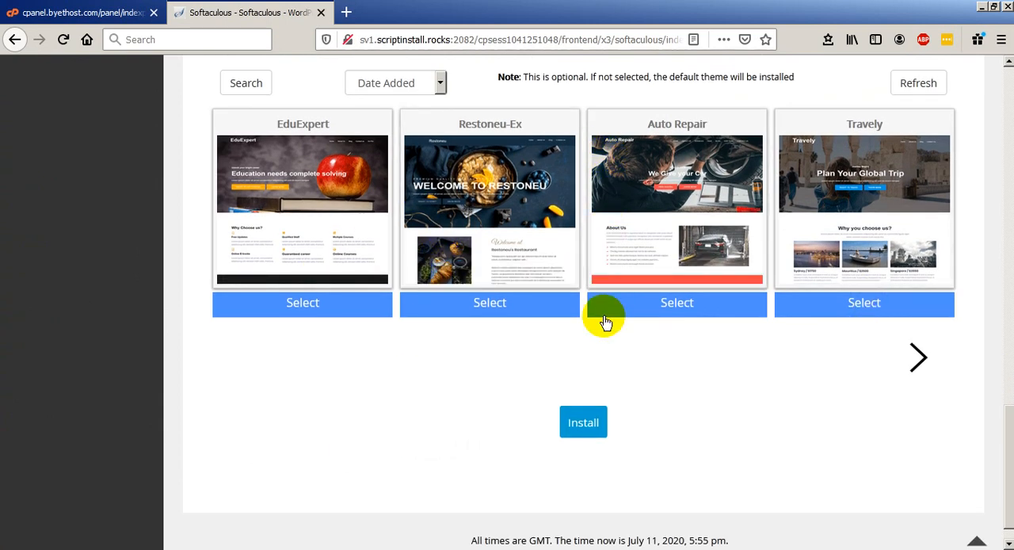
{"action": "scroll", "coordinate": [604, 320], "scroll_direction": "up", "scroll_amount": 10}
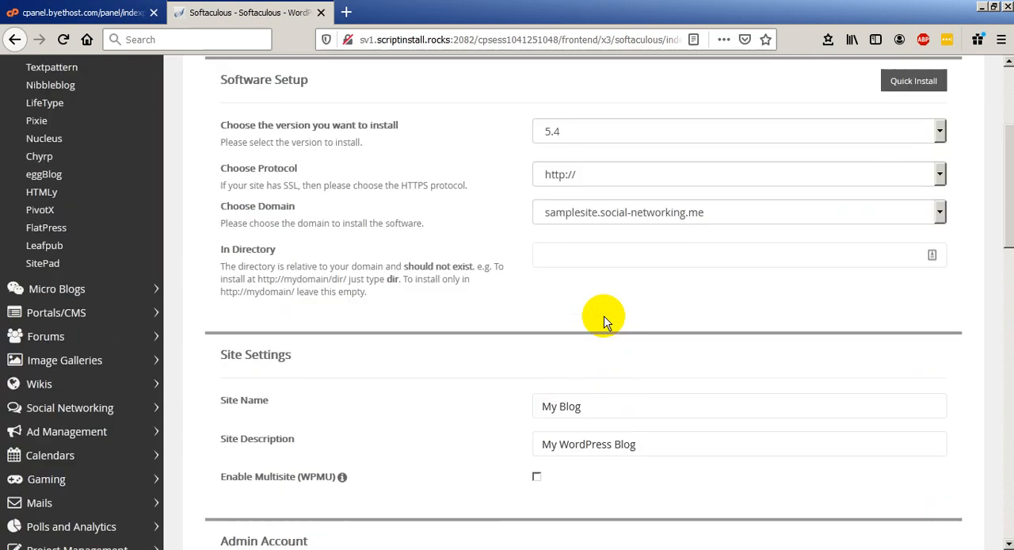
{"action": "scroll", "coordinate": [604, 321], "scroll_direction": "up", "scroll_amount": 3}
{"action": "scroll", "coordinate": [599, 316], "scroll_direction": "down", "scroll_amount": 2}
{"action": "left_click", "coordinate": [601, 314]}
{"action": "scroll", "coordinate": [601, 315], "scroll_direction": "down", "scroll_amount": 1}
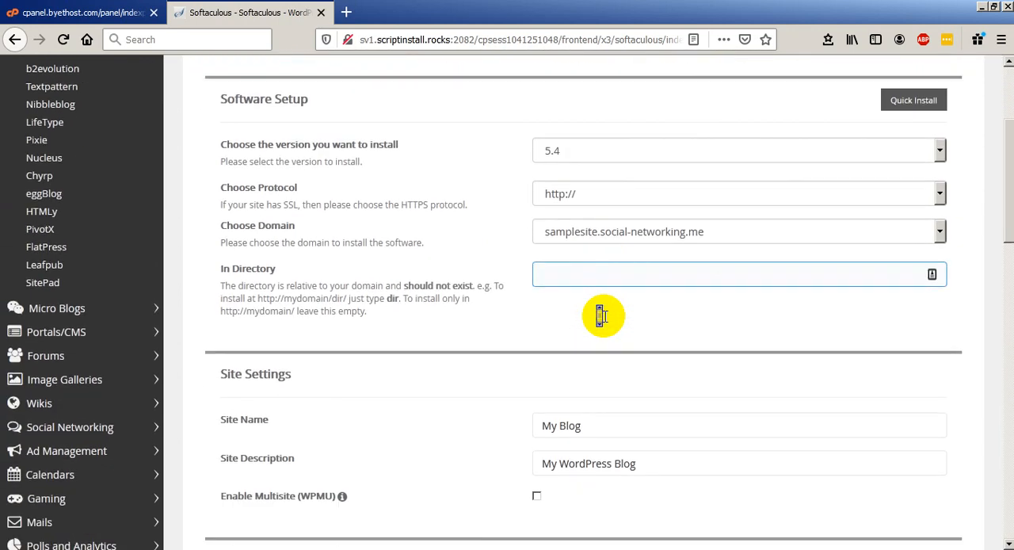
{"action": "scroll", "coordinate": [603, 317], "scroll_direction": "down", "scroll_amount": 1}
{"action": "scroll", "coordinate": [605, 321], "scroll_direction": "down", "scroll_amount": 3}
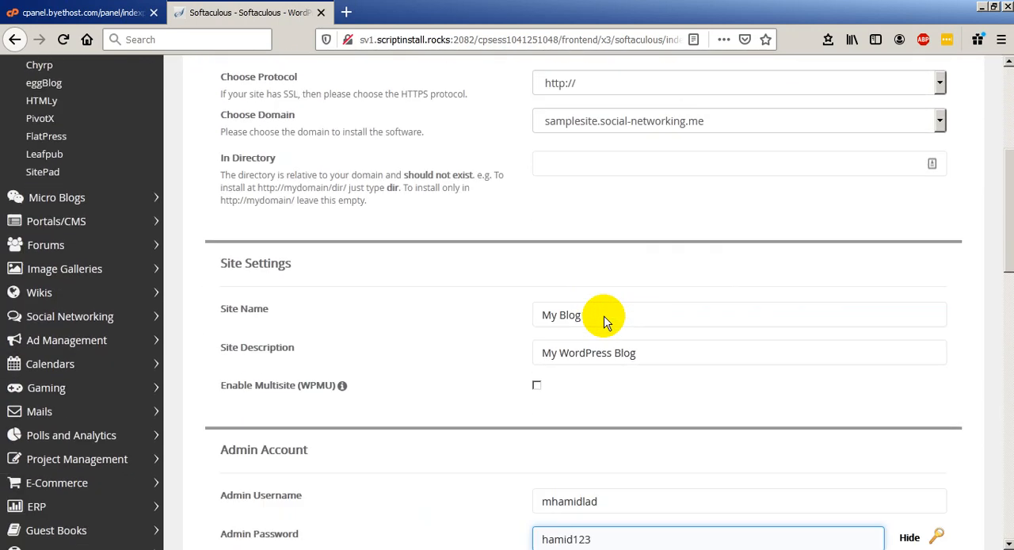
{"action": "left_click", "coordinate": [624, 270]}
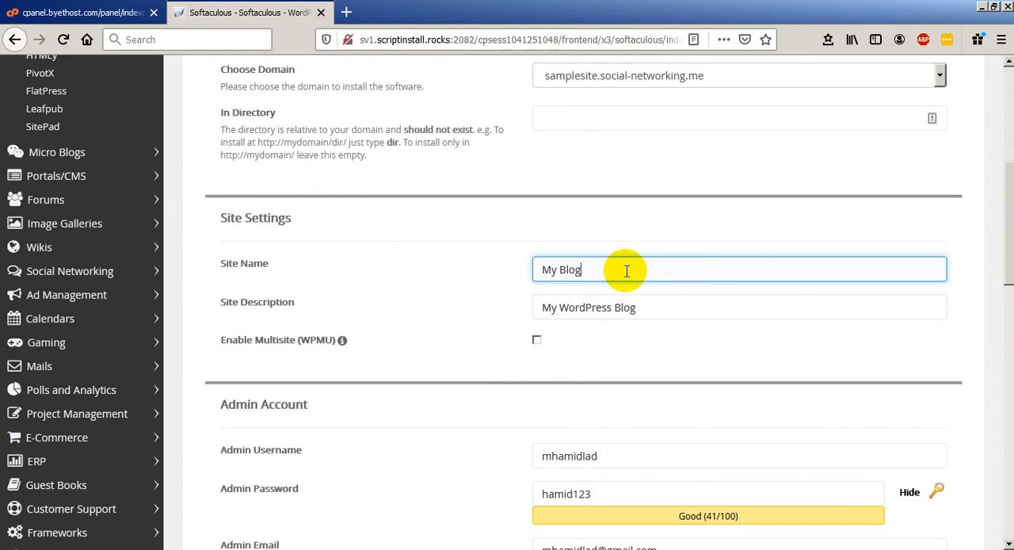
{"action": "scroll", "coordinate": [626, 270], "scroll_direction": "down", "scroll_amount": 2}
{"action": "left_click", "coordinate": [667, 245]}
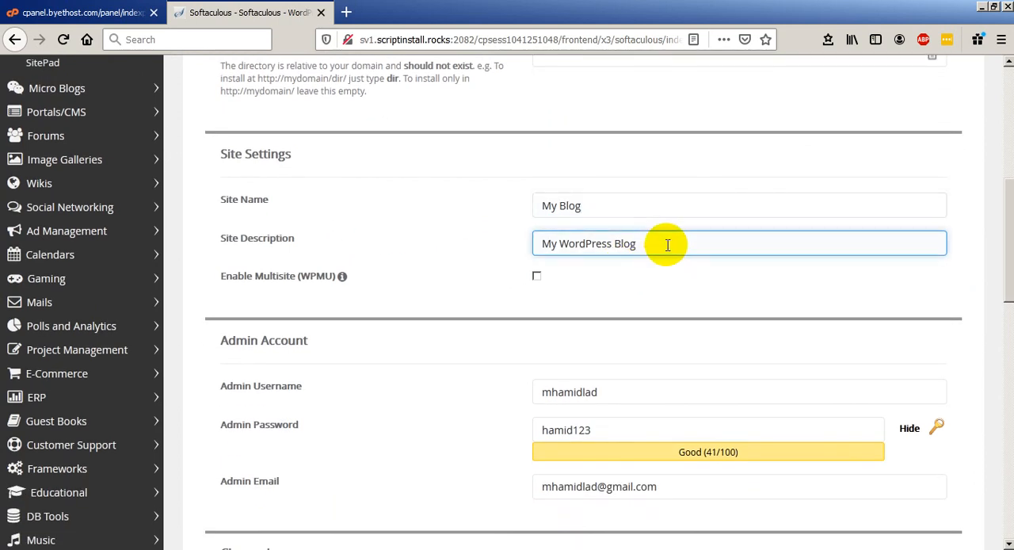
Step: Install WordPress with the entered settings, without selecting a theme or any plugins
{"action": "scroll", "coordinate": [666, 245], "scroll_direction": "down", "scroll_amount": 10}
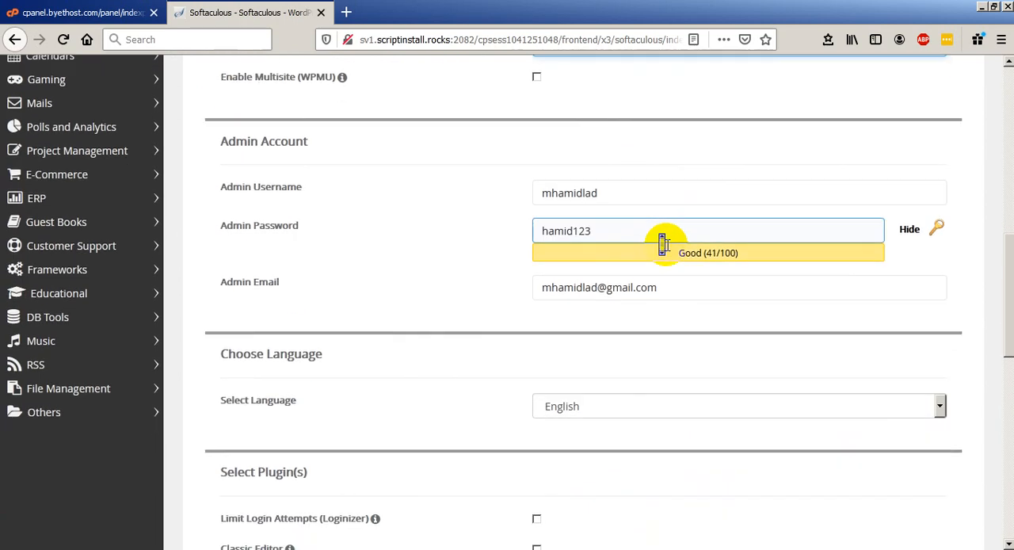
{"action": "scroll", "coordinate": [665, 244], "scroll_direction": "down", "scroll_amount": 8}
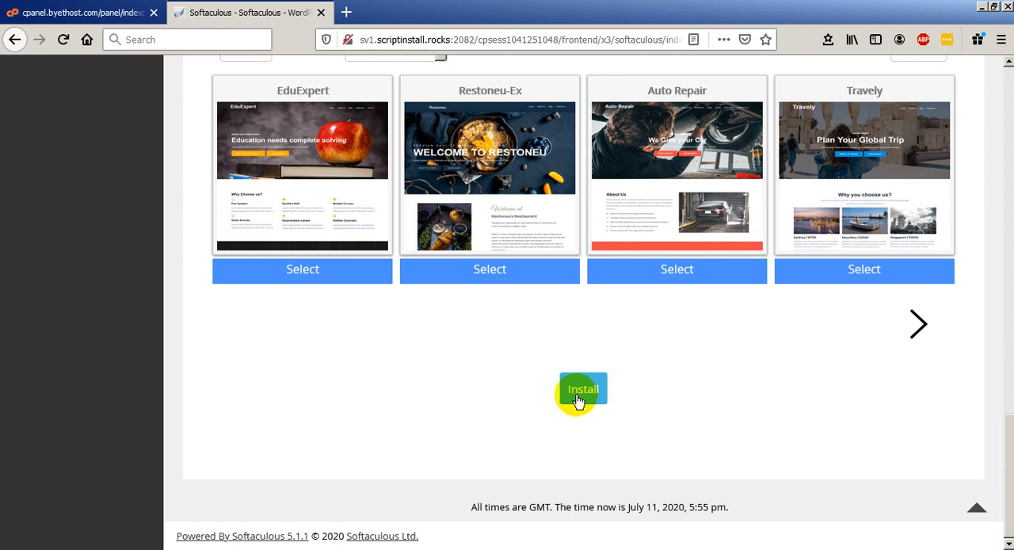
{"action": "left_click", "coordinate": [578, 400]}
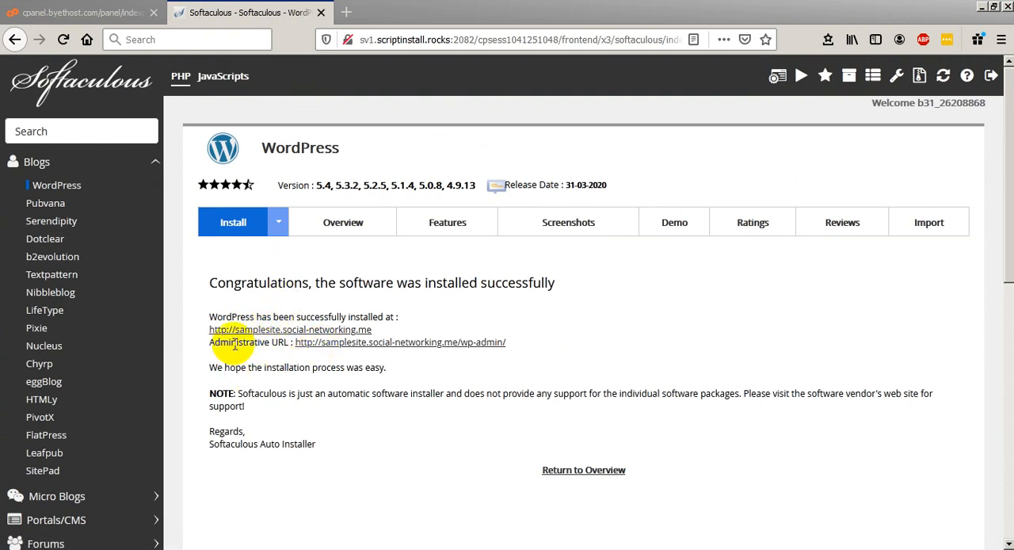
{"action": "double_click", "coordinate": [223, 393]}
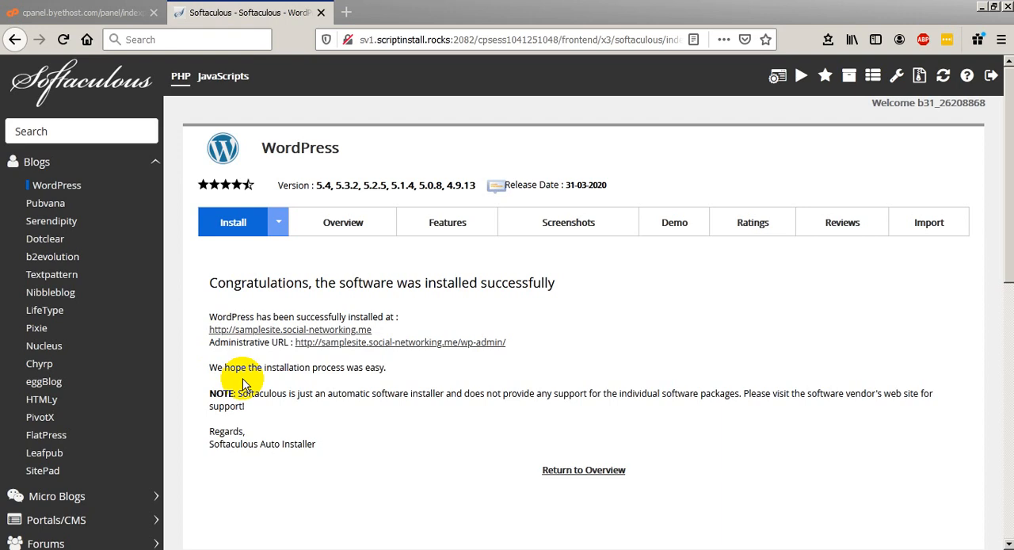
Step: Copy the lines with the installed site's address and administrative URL from the installation result
{"action": "left_click_drag", "start_coordinate": [208, 316], "coordinate": [499, 349]}
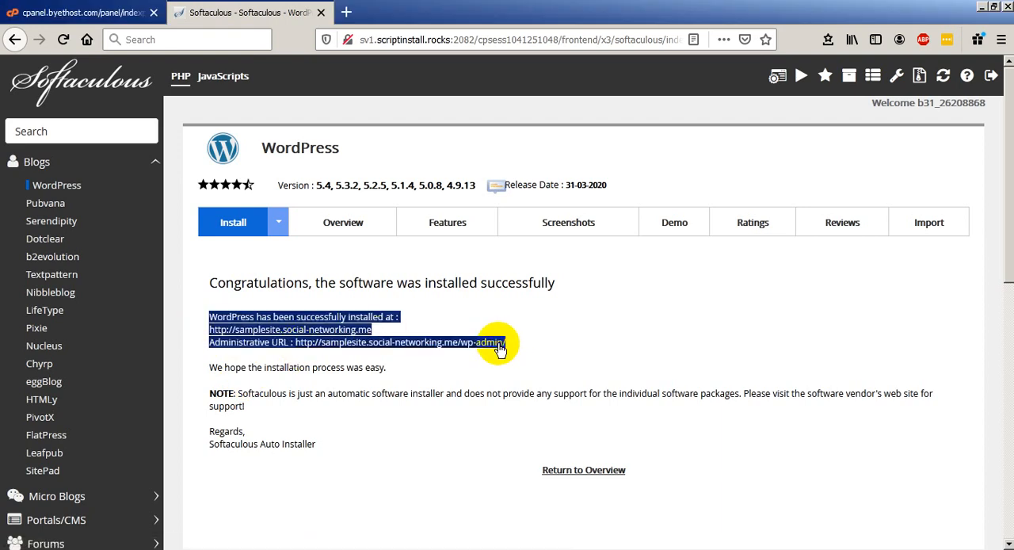
{"action": "right_click", "coordinate": [499, 347]}
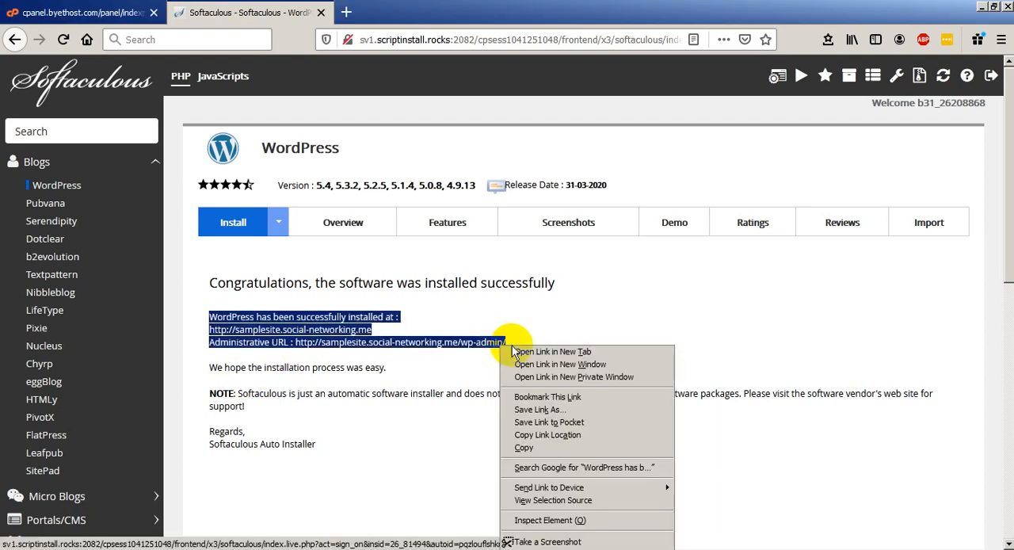
{"action": "left_click", "coordinate": [524, 448]}
Step: Switch to the "my site info" file in Notepad, paste the copied addresses below a dotted separator line, and save the file
{"action": "key", "text": "alt+Tab"}
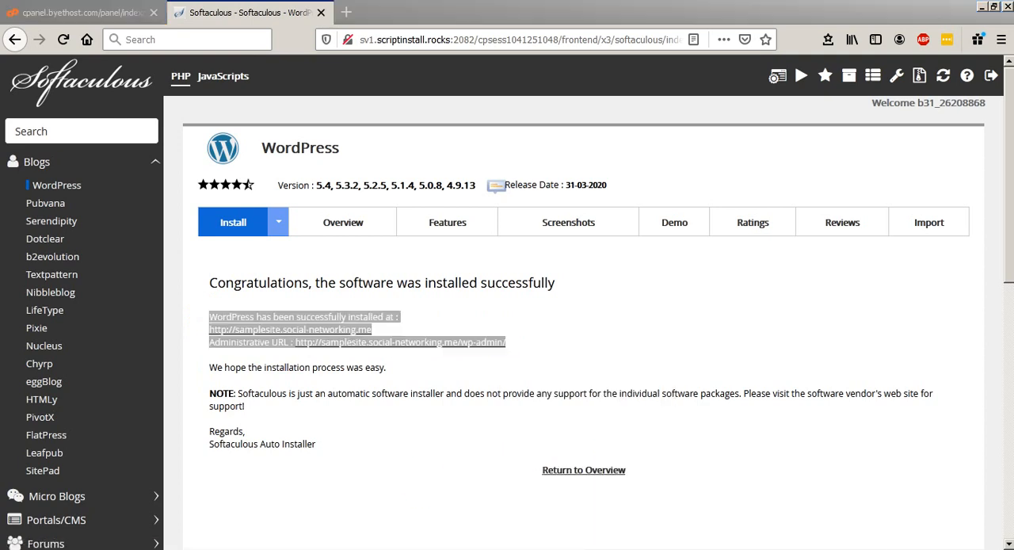
{"action": "left_click", "coordinate": [462, 272]}
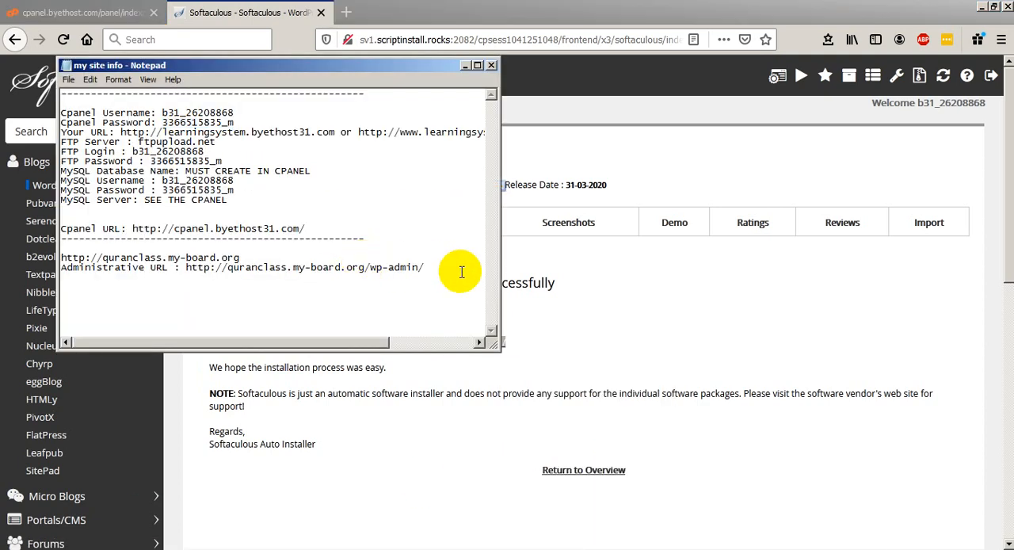
{"action": "type", "text": "..."}
{"action": "key", "text": "ctrl+v"}
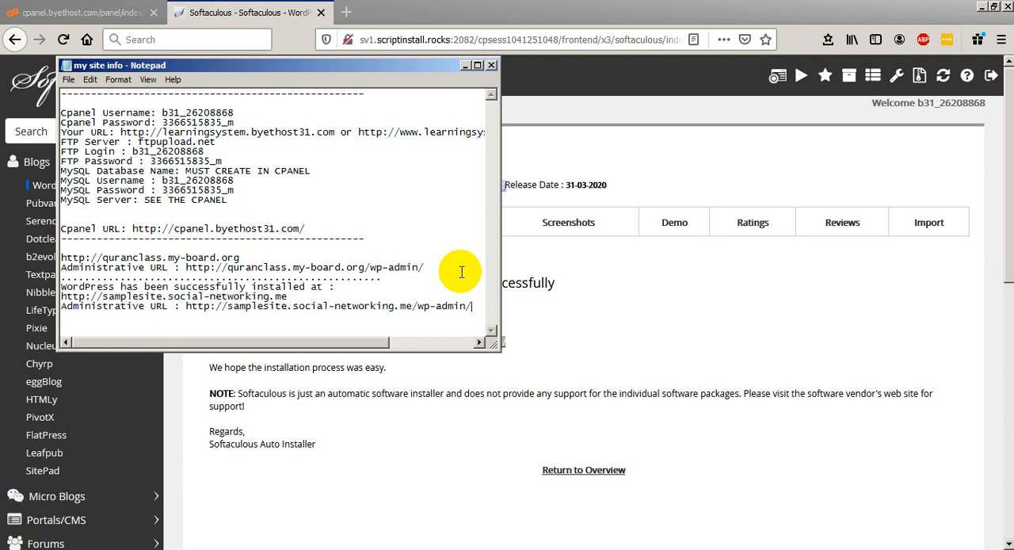
{"action": "left_click", "coordinate": [68, 81]}
{"action": "left_click", "coordinate": [86, 119]}
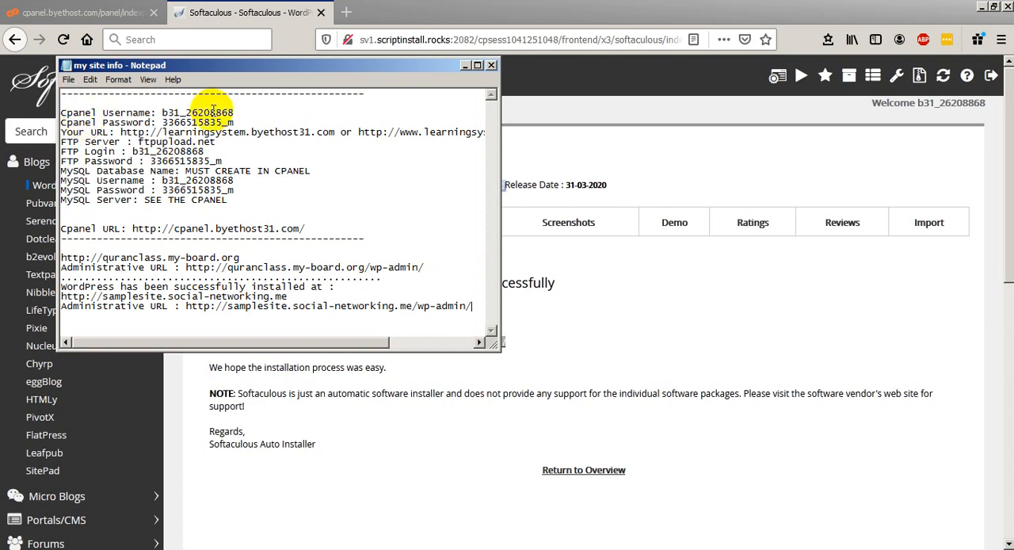
{"action": "left_click", "coordinate": [654, 273]}
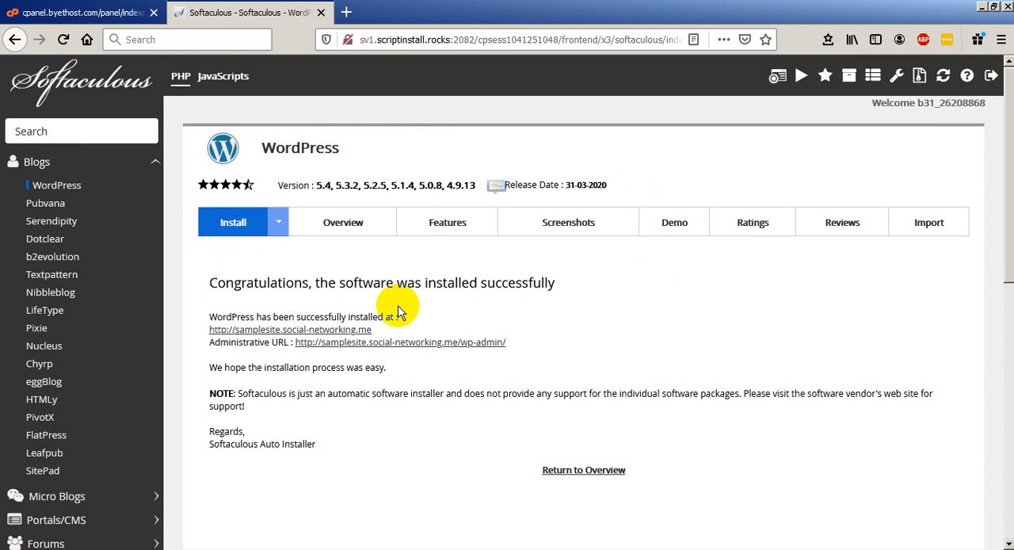
{"action": "left_click", "coordinate": [449, 346]}
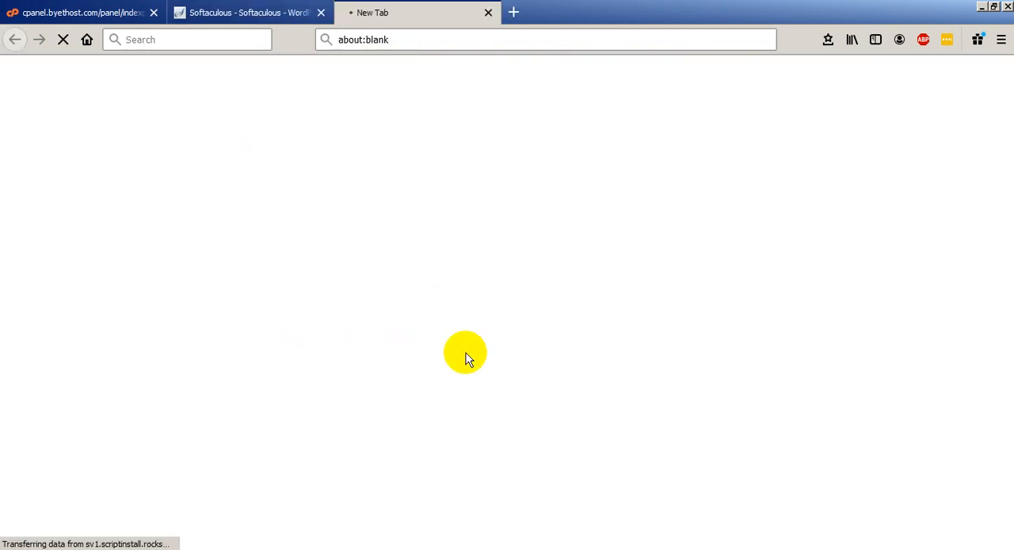